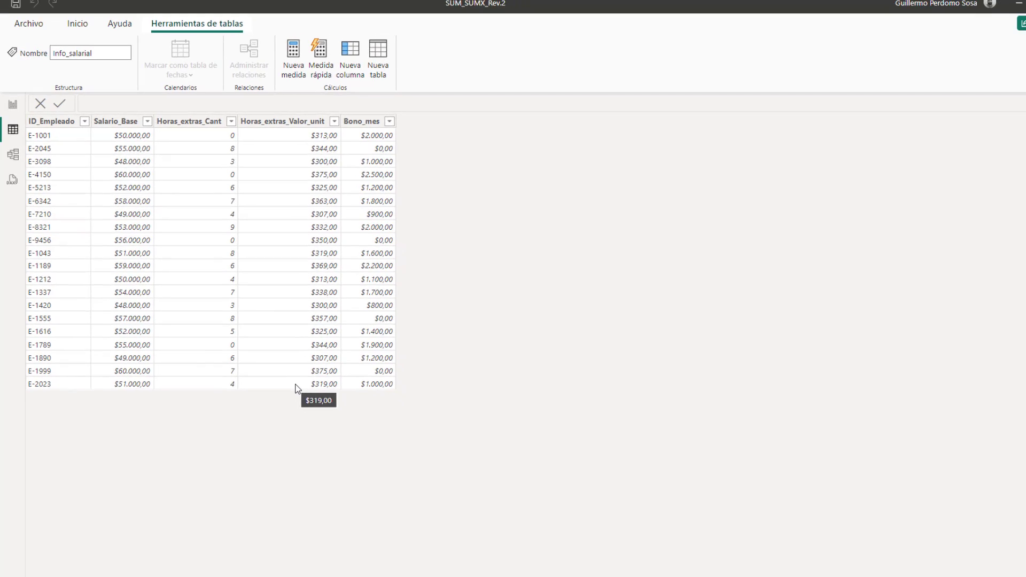
On the report page Página 1, add a new measure to the Info_salarial table and name it SUM BASE
click(13, 104)
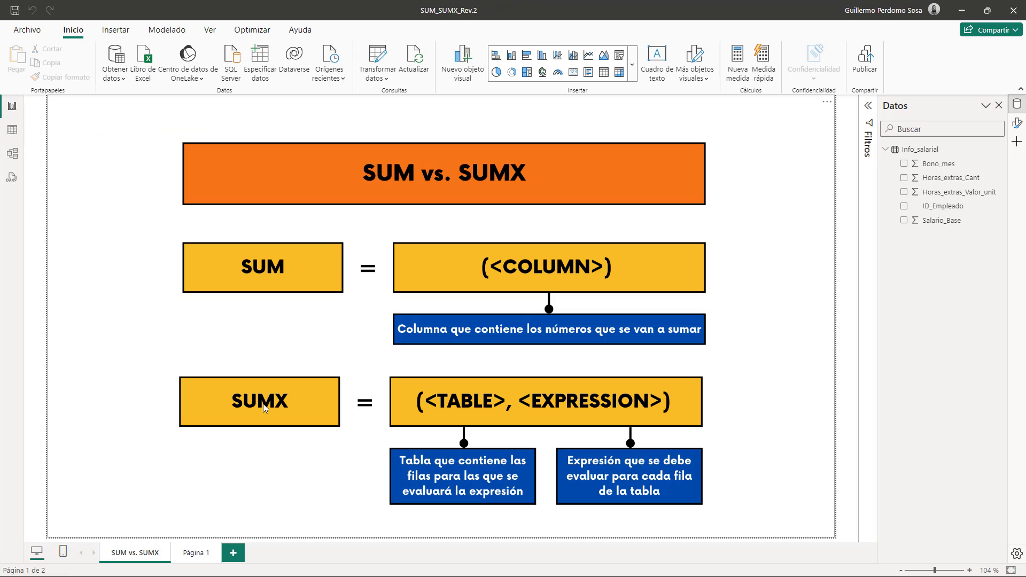
click(195, 553)
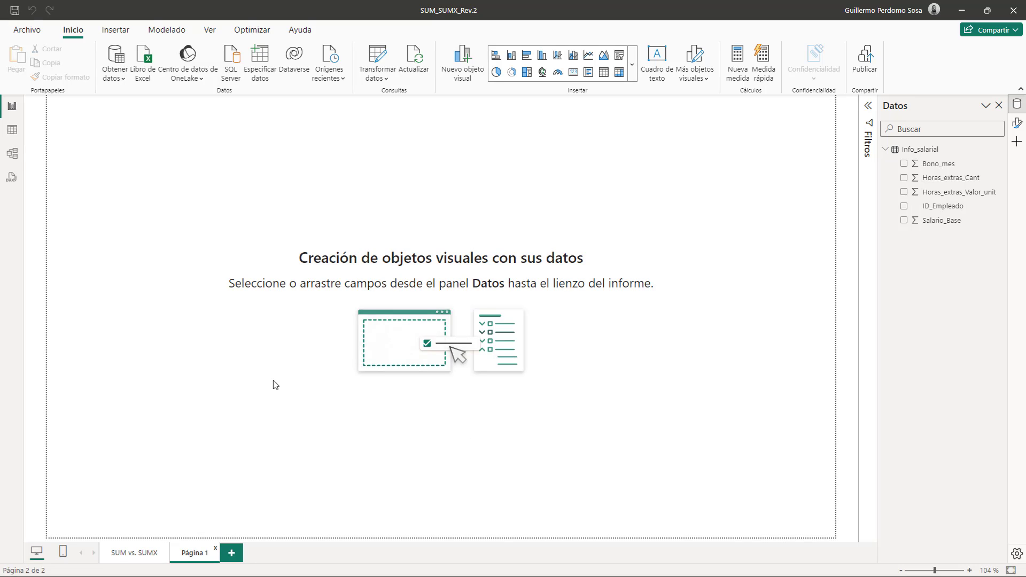
right_click(921, 149)
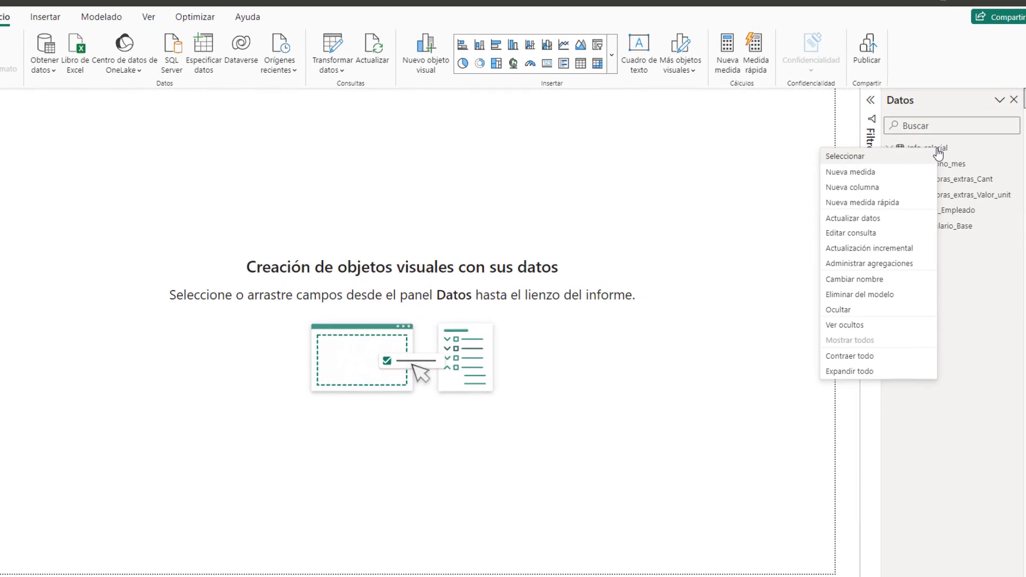
click(907, 177)
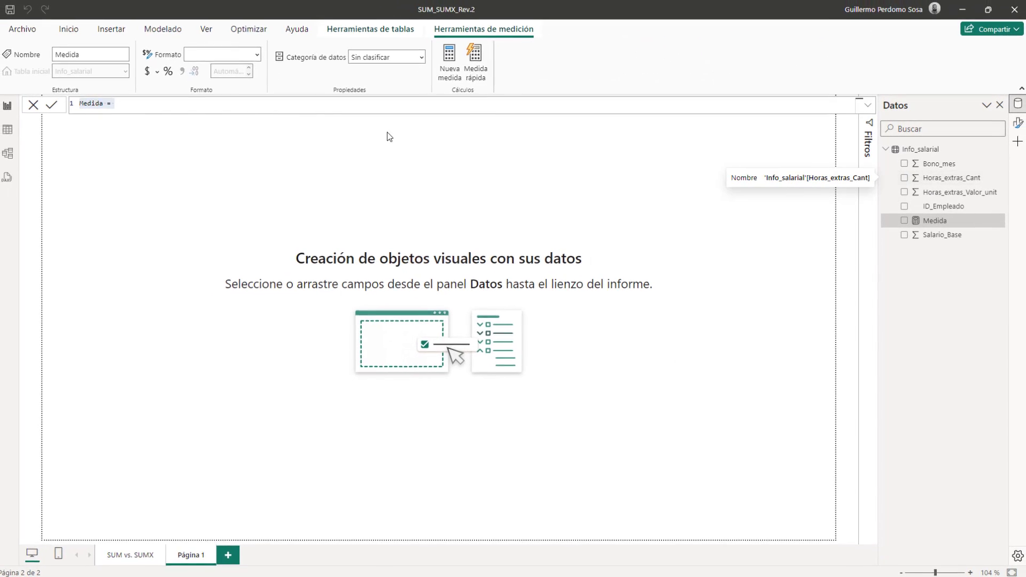
click(124, 104)
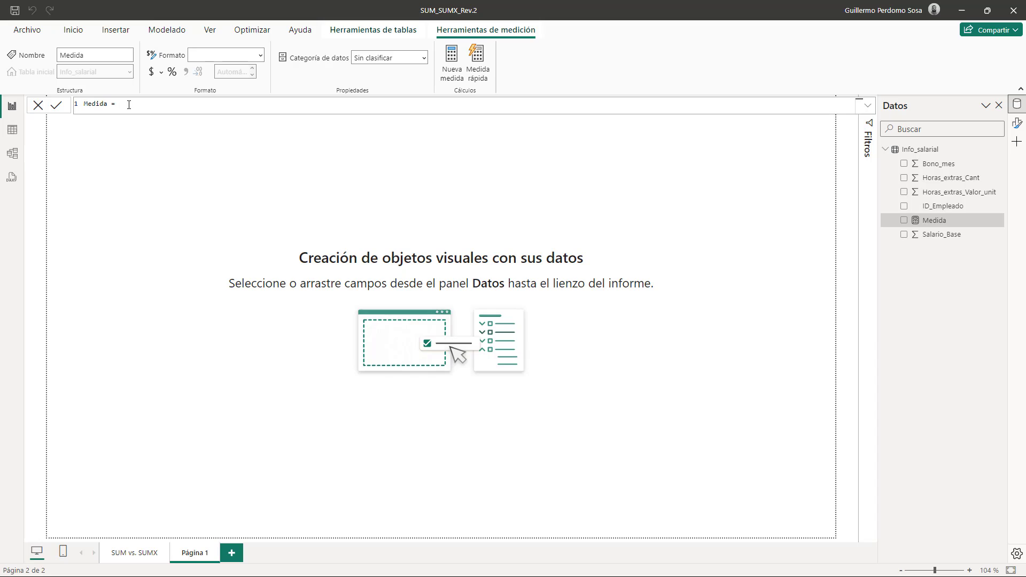
scroll(129, 105, up, 4)
drag(117, 105, 85, 105)
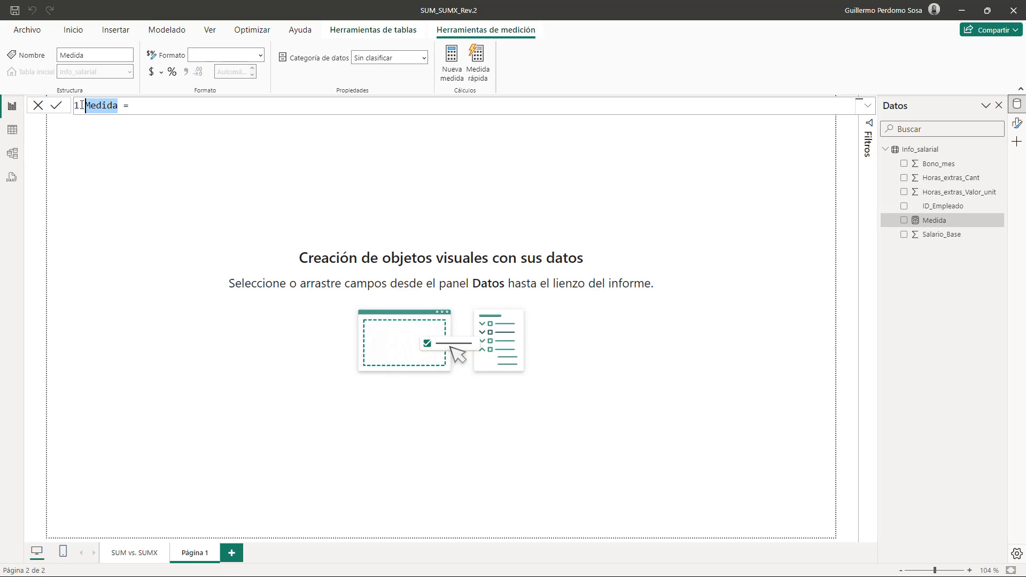
text(SUM BASE = )
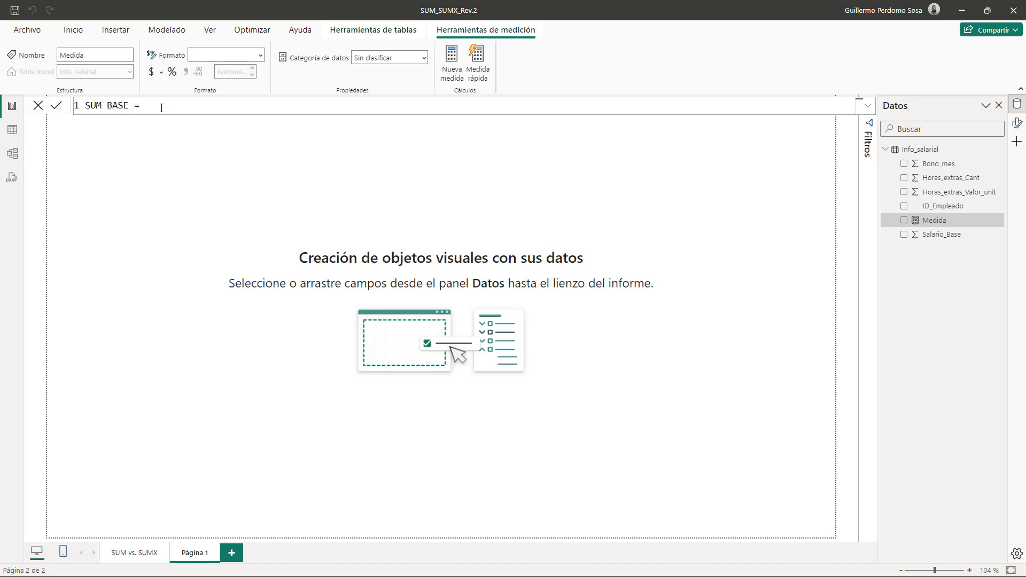
Define the SUM BASE measure as SUM(Info_salarial[Salario_Base]) and commit the formula
text(SUM)
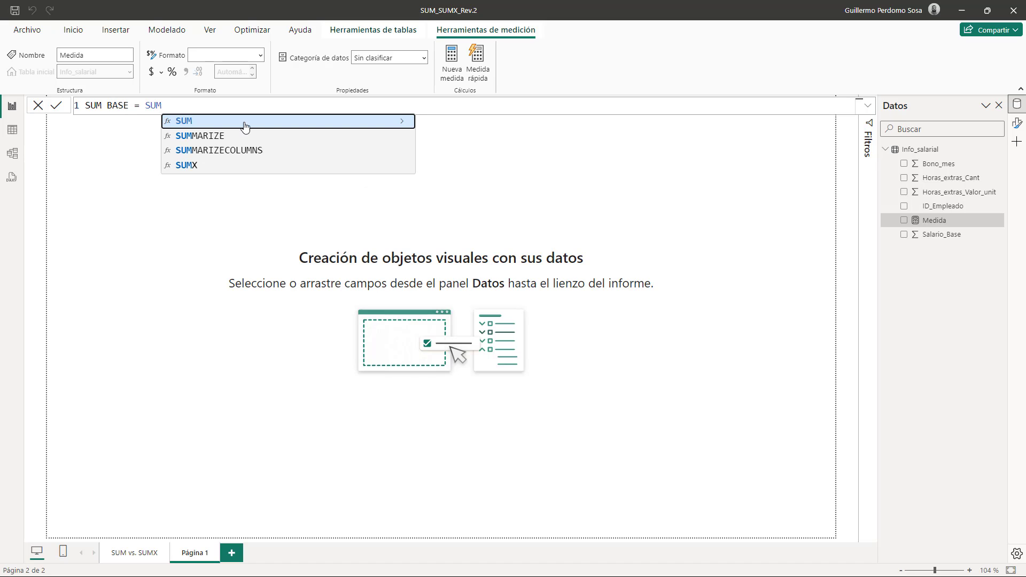
text(()
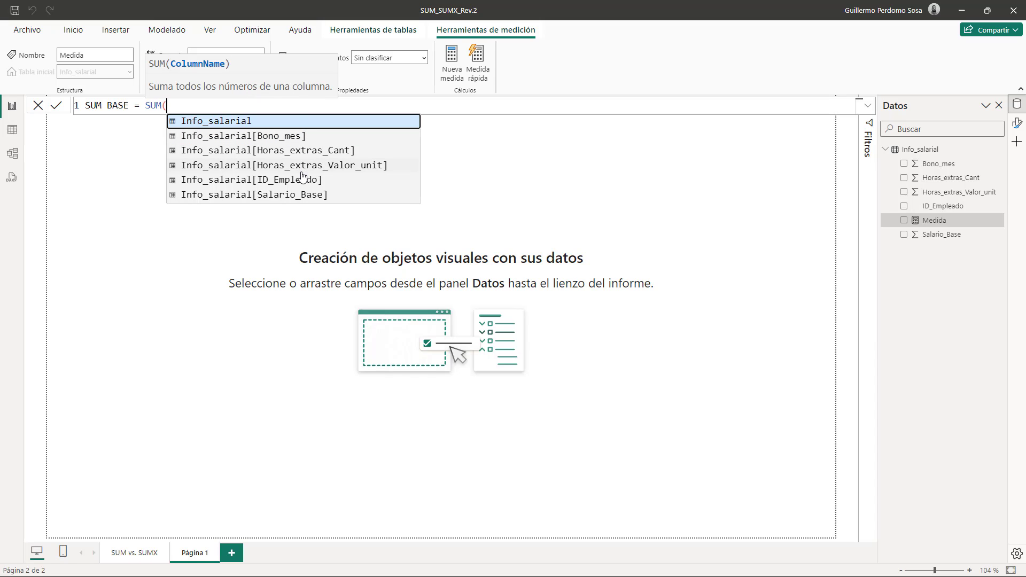
click(302, 197)
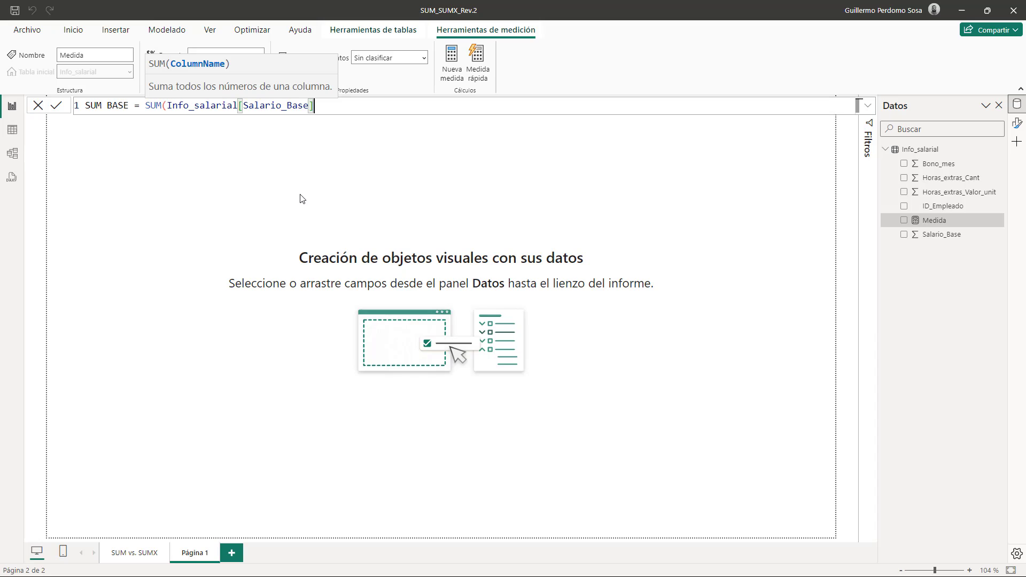
text())
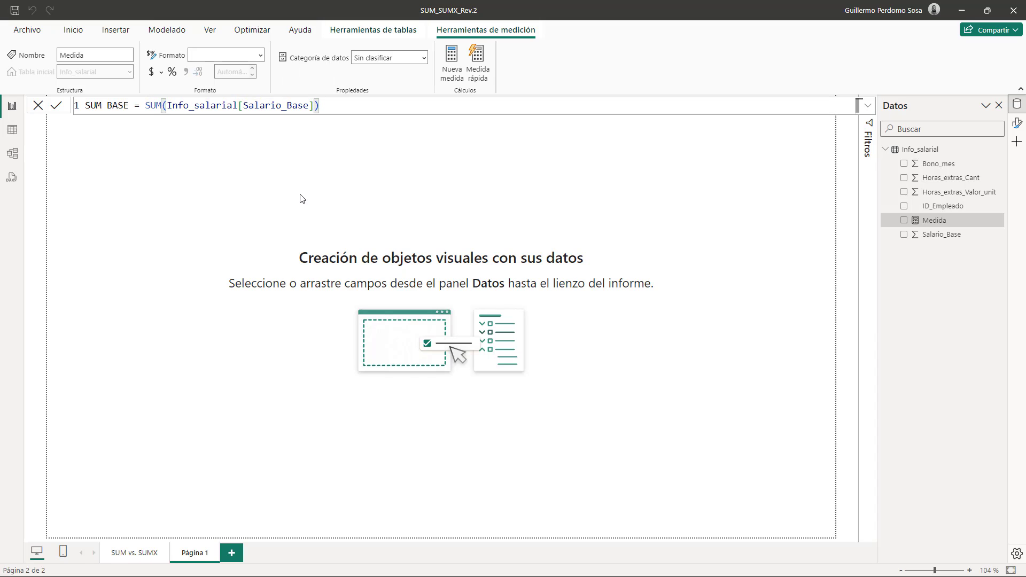
click(57, 107)
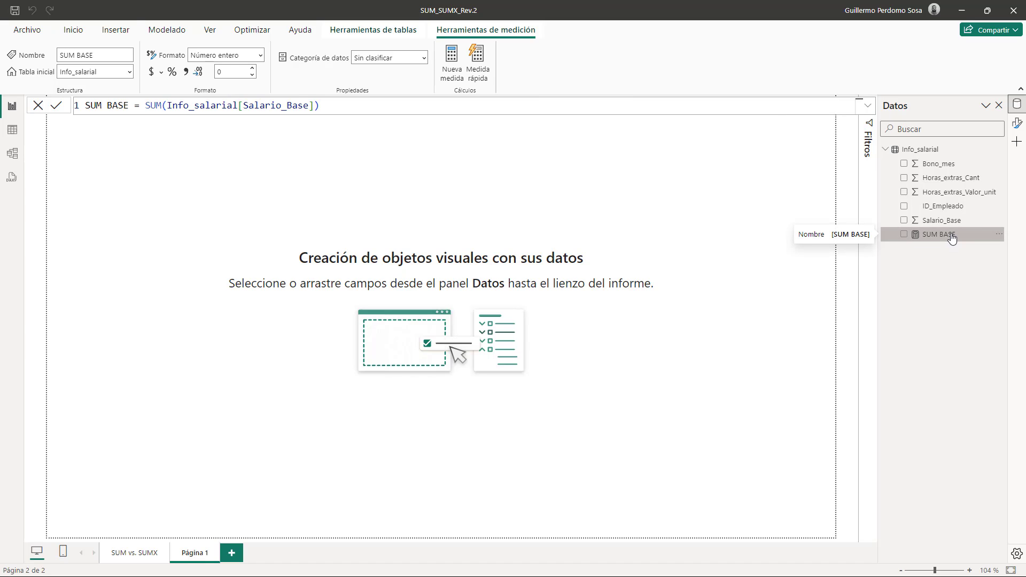
Insert a new card visual on the page and add the SUM BASE measure as its data
click(116, 30)
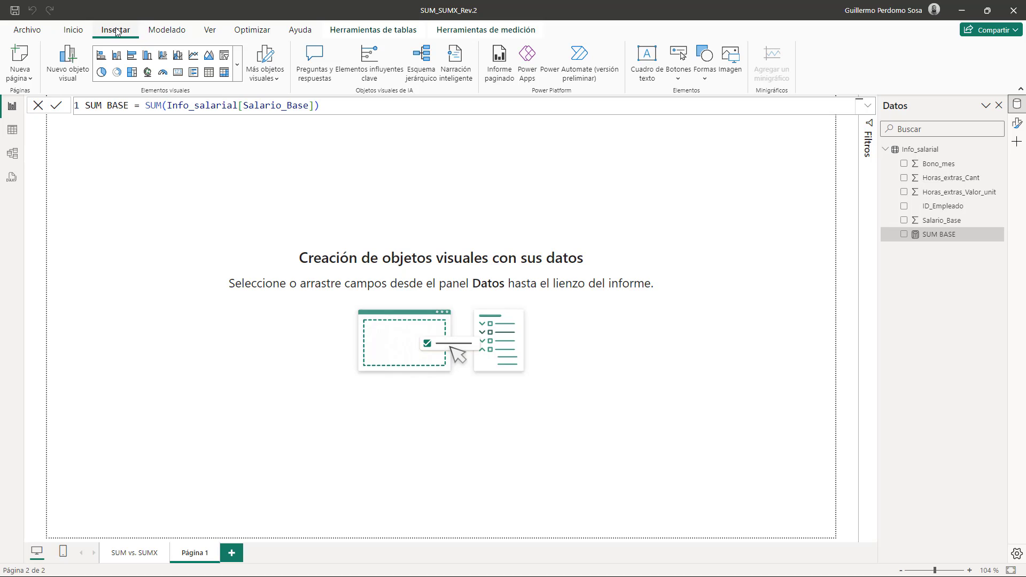
click(237, 64)
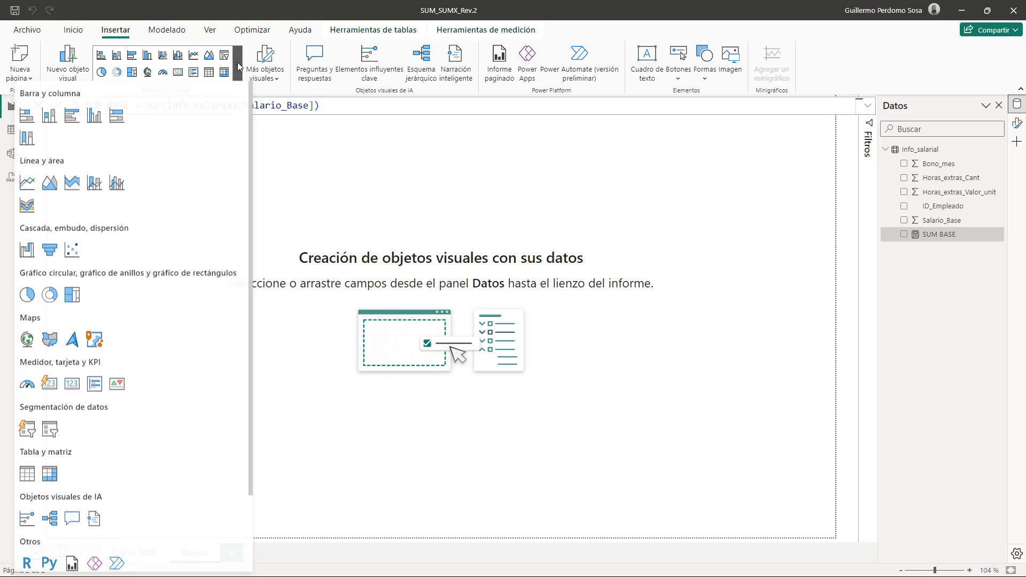
click(50, 383)
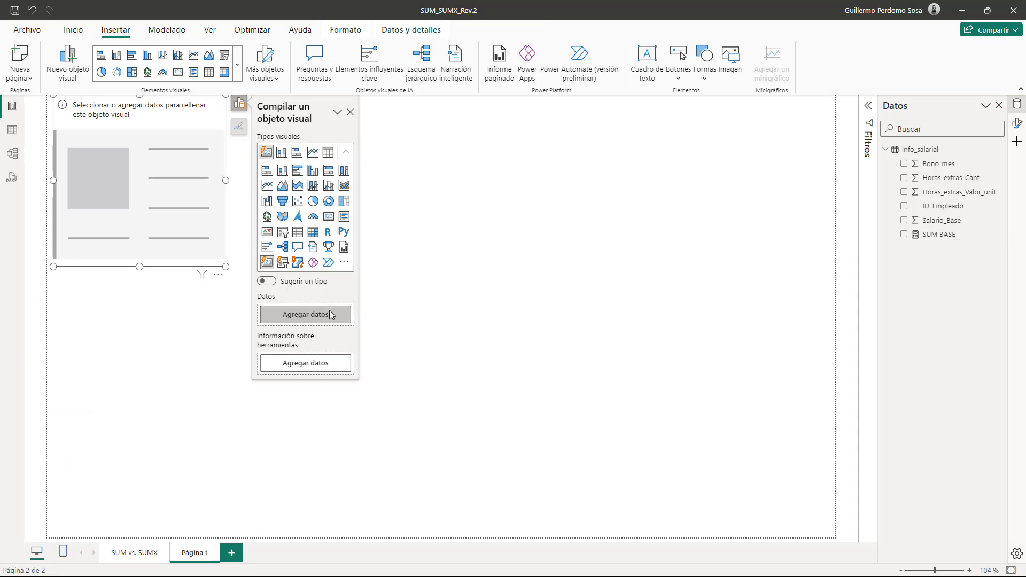
click(329, 314)
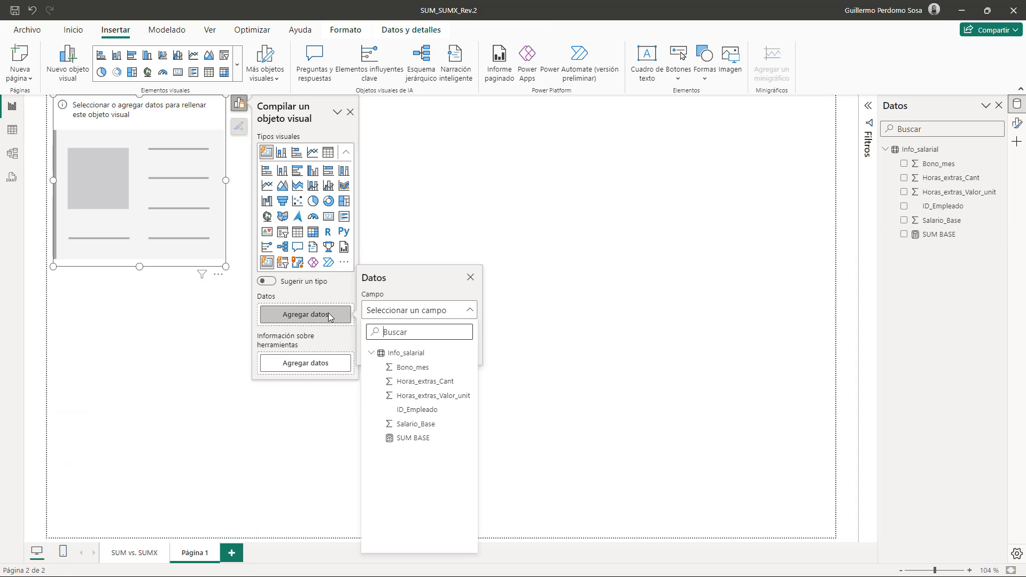
click(419, 442)
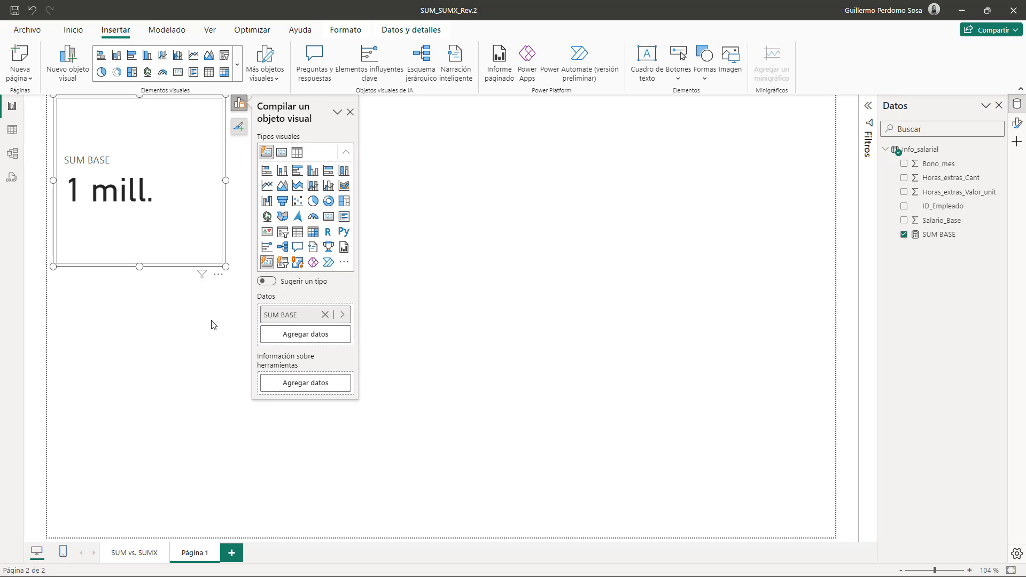
Format the SUM BASE measure as Moneda with 2 decimal places and widen its card
click(948, 240)
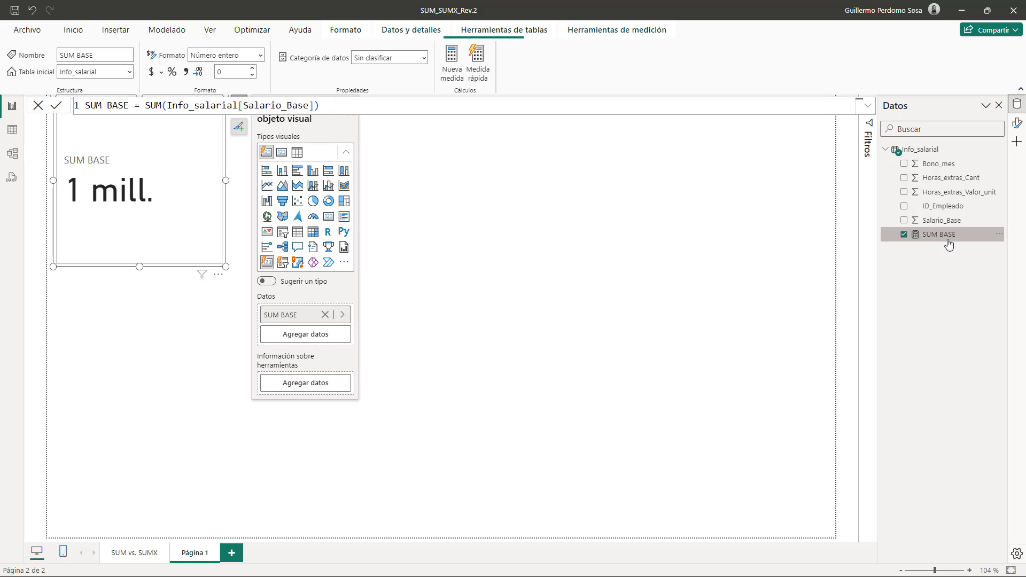
click(261, 56)
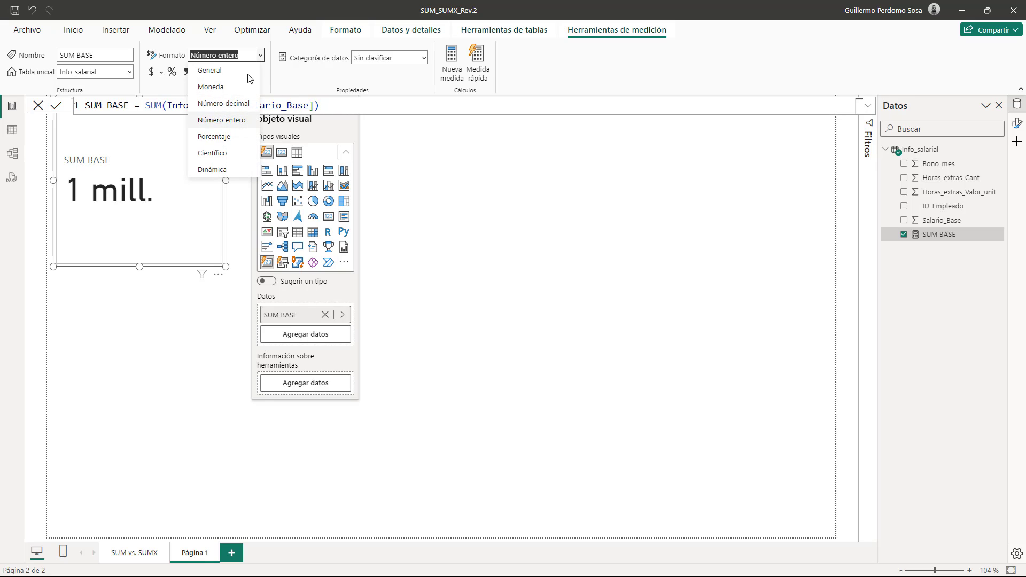
click(224, 89)
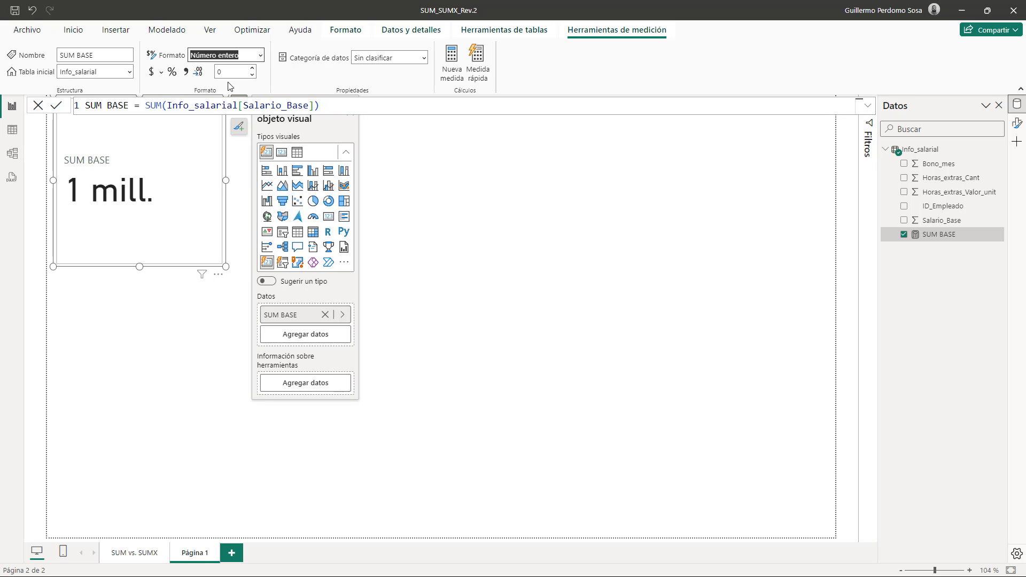
click(238, 73)
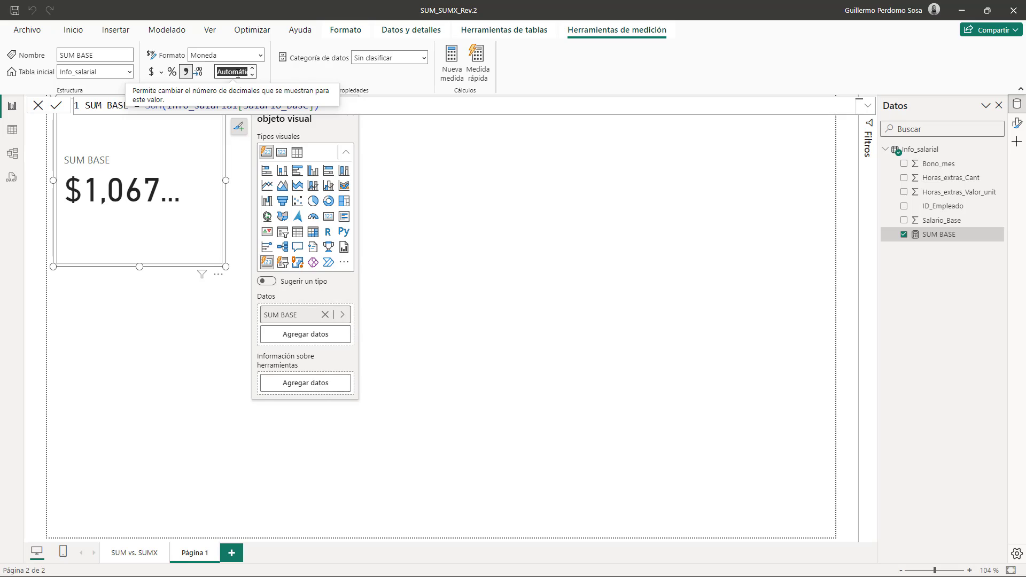
text(2)
key(Escape)
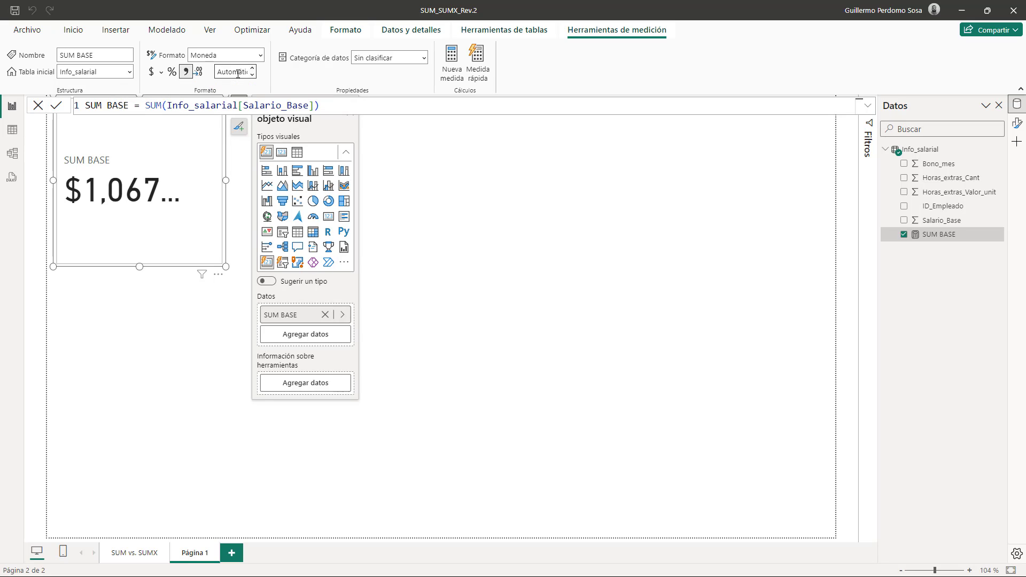
drag(225, 266, 279, 266)
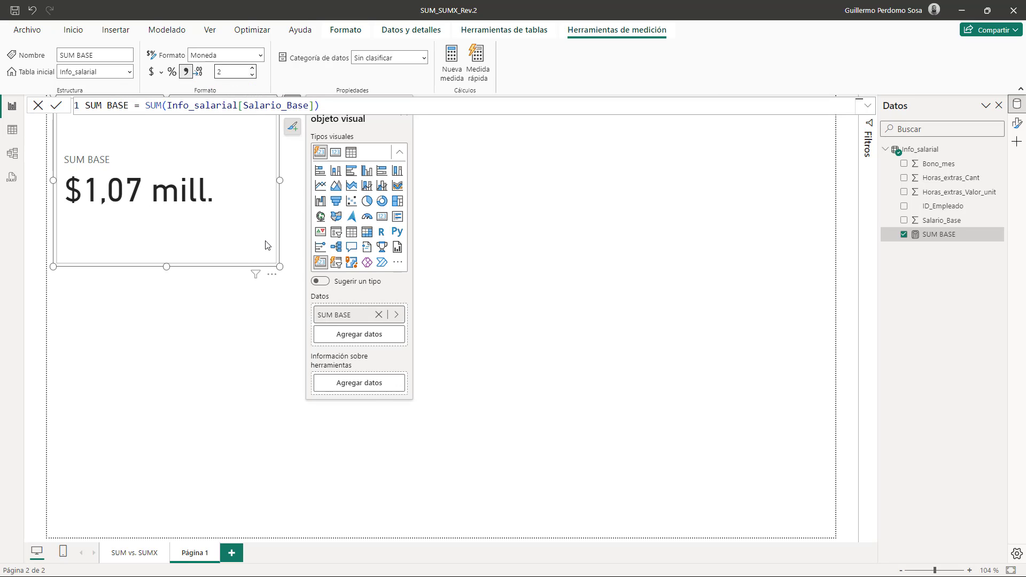
Set the display units of the SUM BASE card's callout value to Ninguno and deselect the card
click(295, 134)
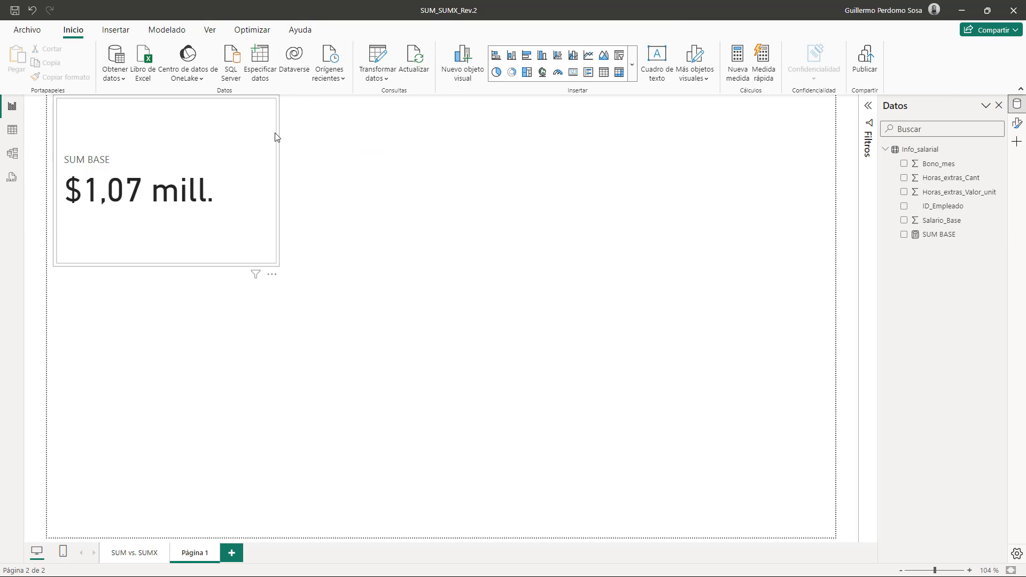
click(275, 137)
click(291, 130)
click(361, 182)
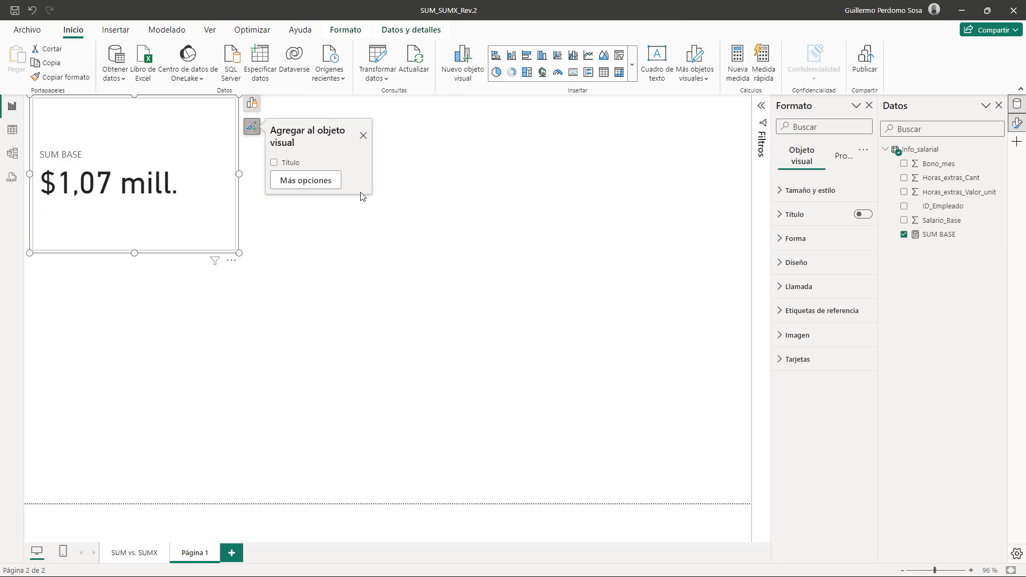
click(784, 288)
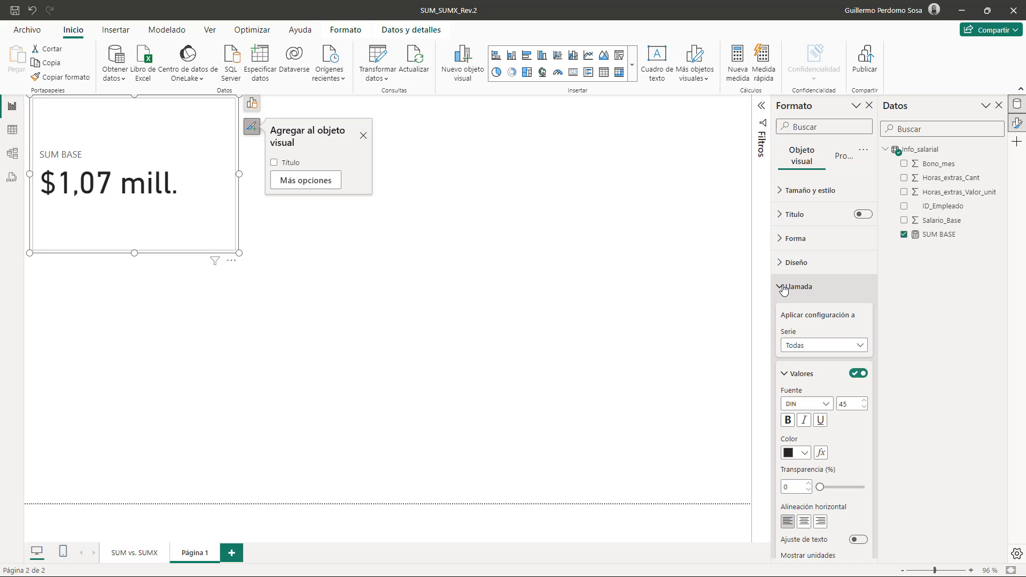
scroll(833, 324, down, 2)
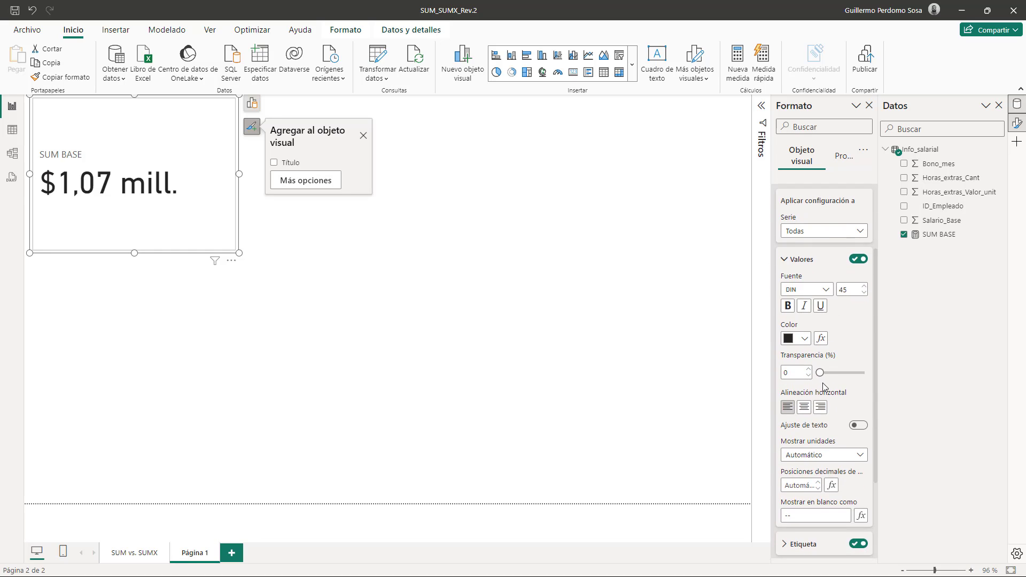
scroll(823, 386, down, 1)
click(828, 398)
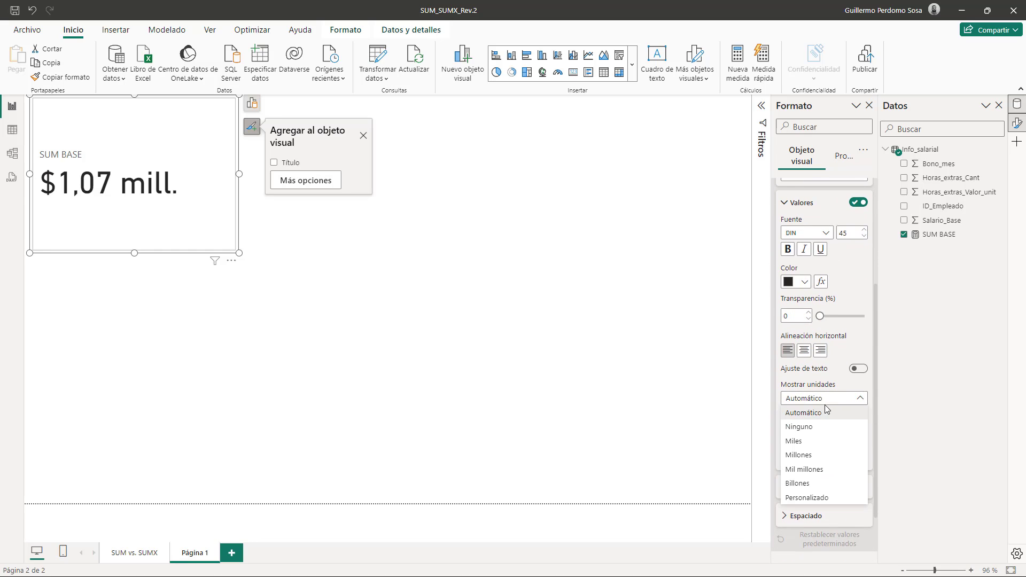
click(811, 432)
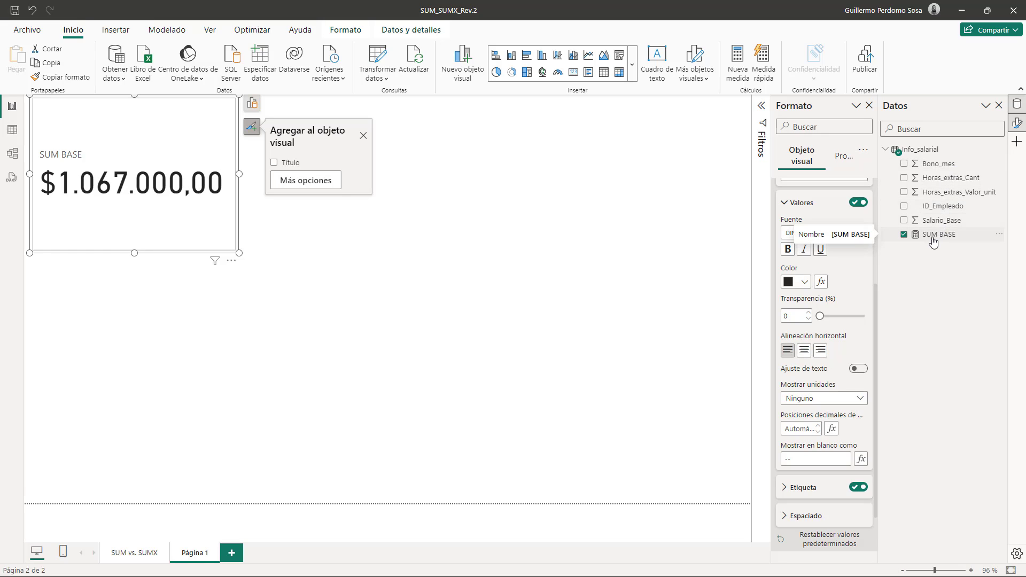
click(345, 255)
Add another measure to the Info_salarial table and name it SUM BONO
right_click(920, 151)
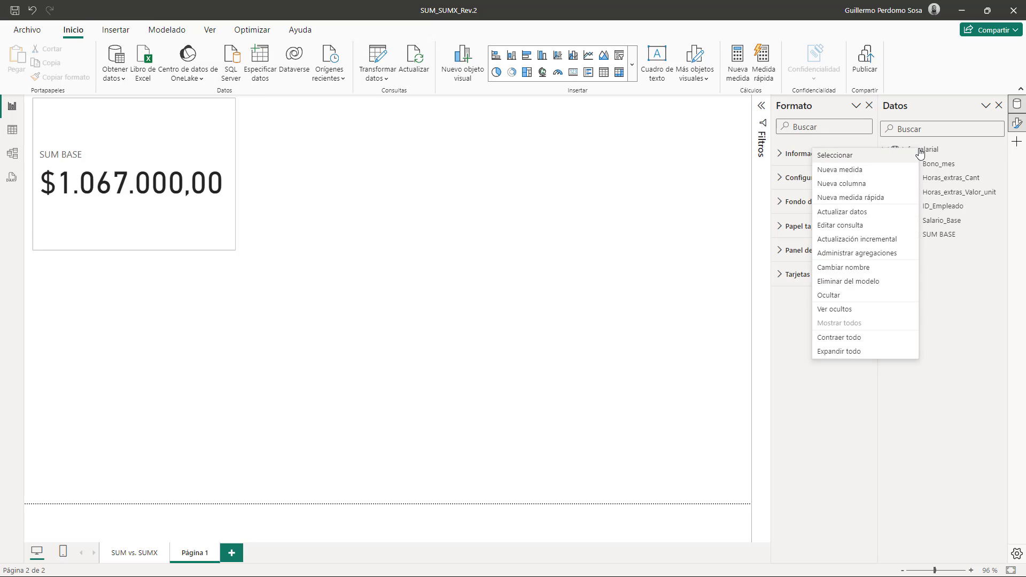
click(867, 171)
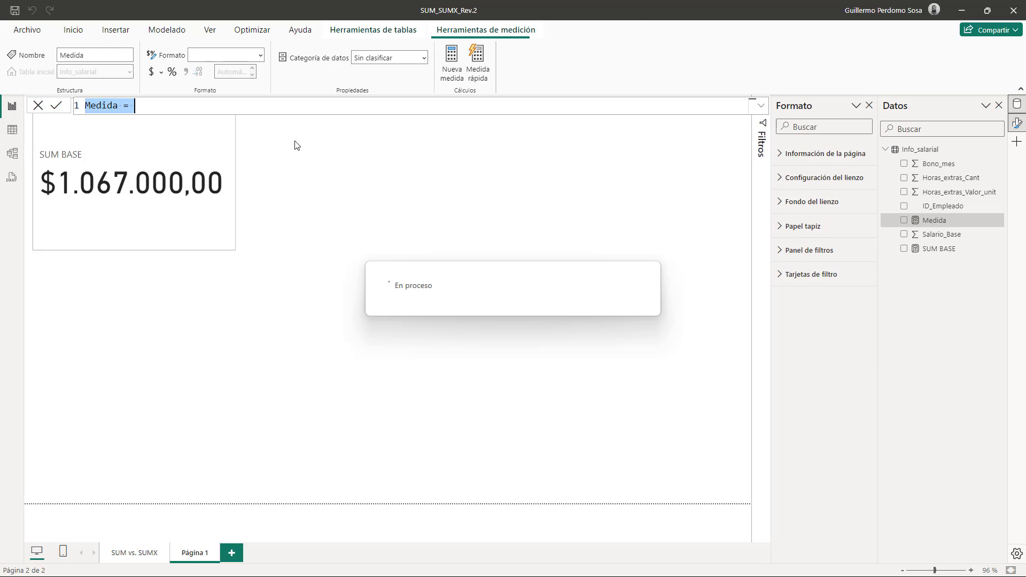
double_click(111, 106)
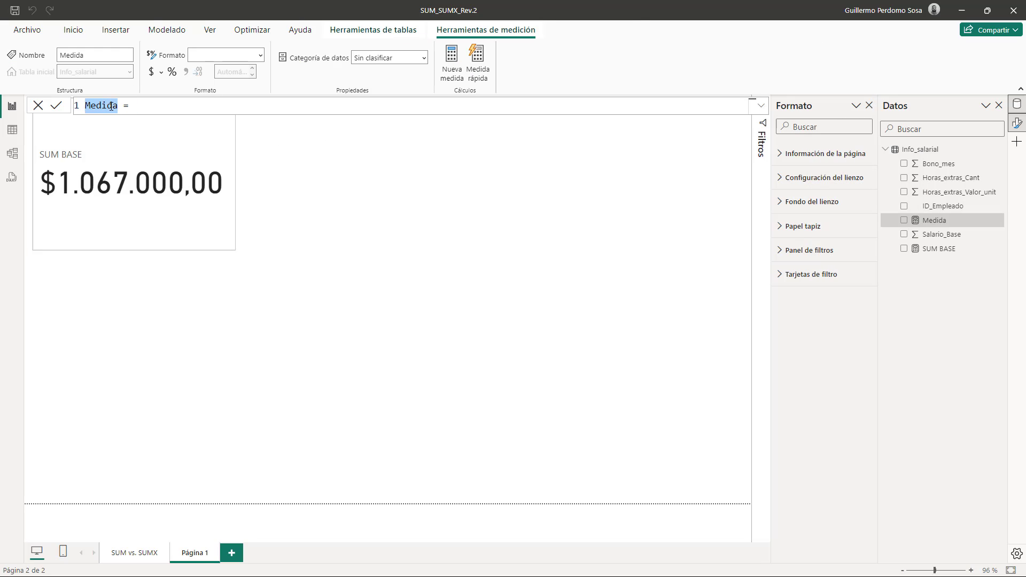
text(SUM BONO)
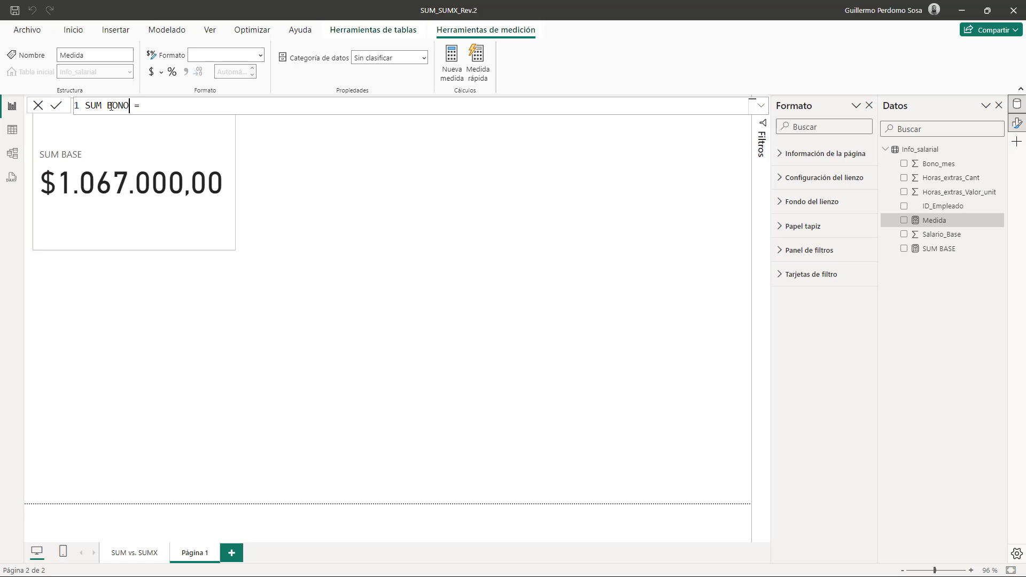
Define the SUM BONO measure as SUM(Info_salarial[Bono_mes]) and commit the formula
click(147, 106)
text(SUM()
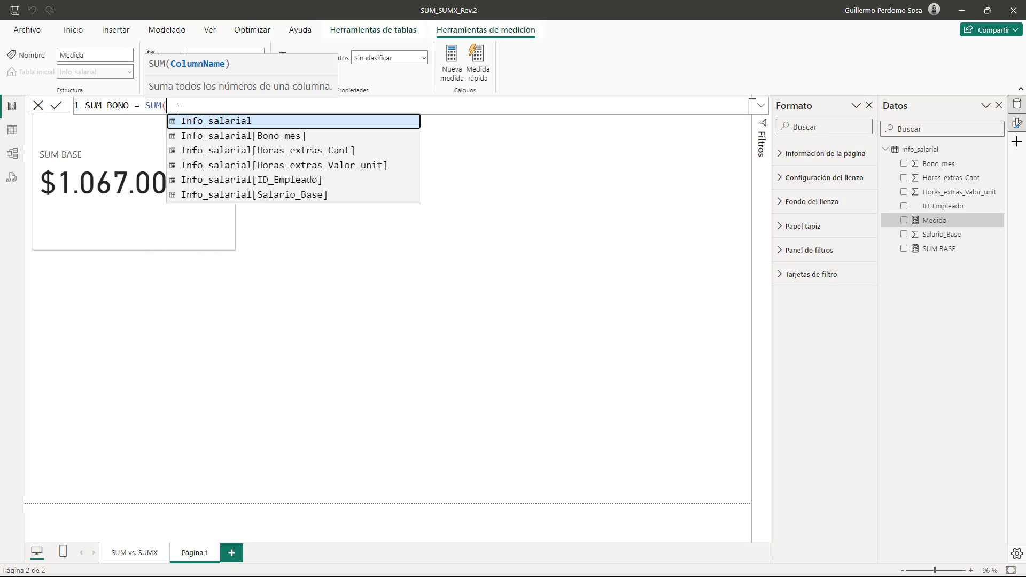
click(293, 138)
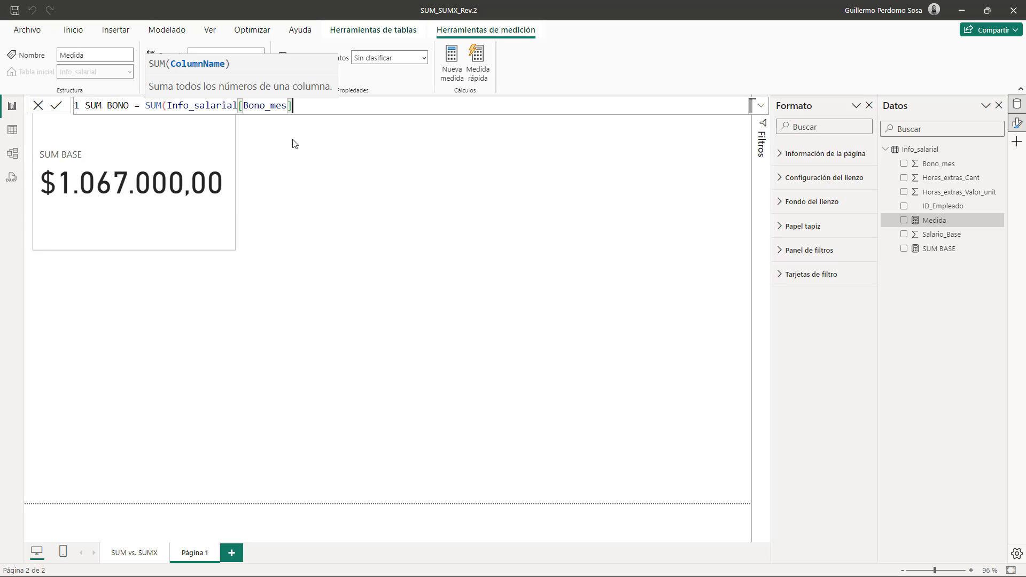
text())
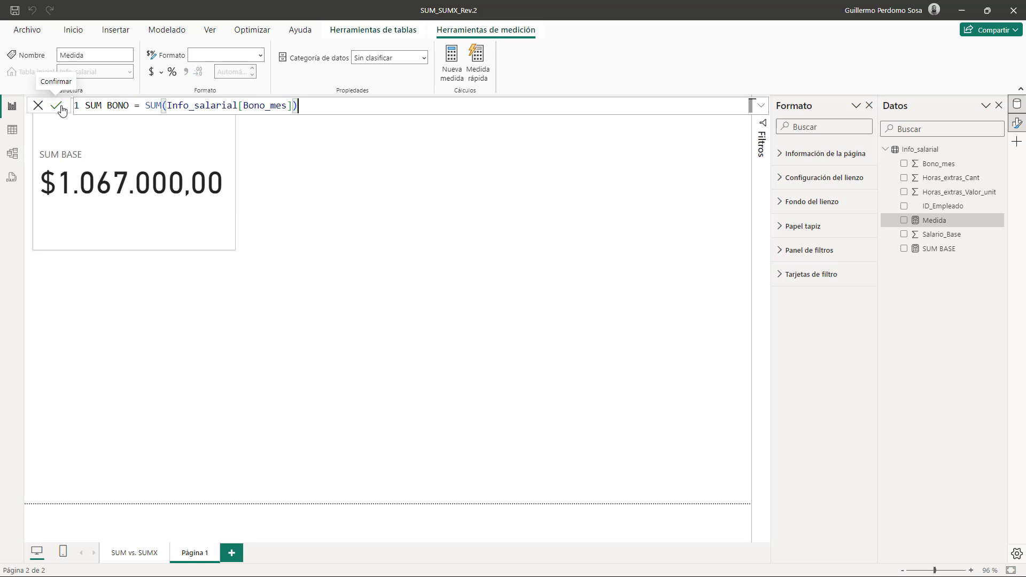
key(Return)
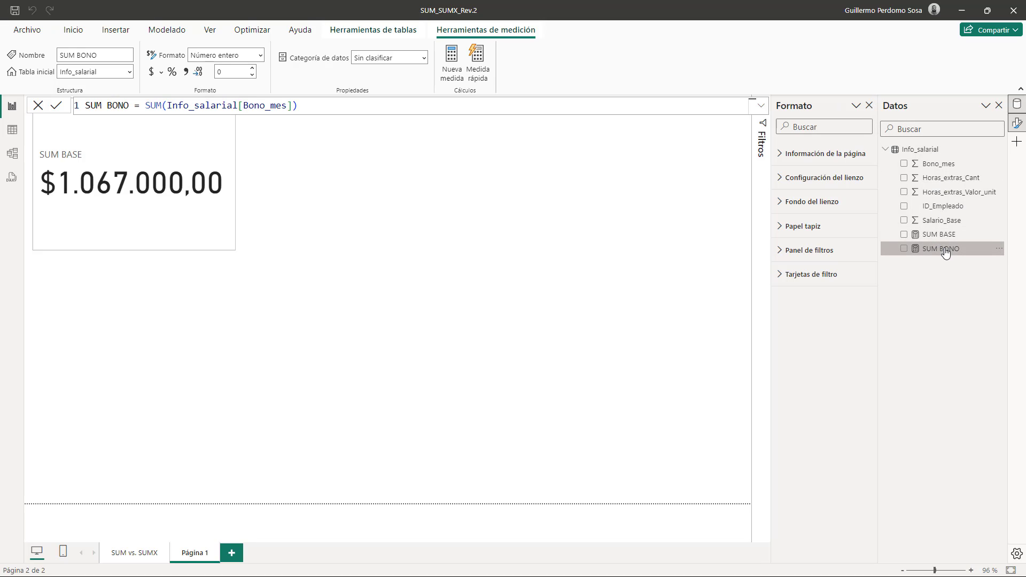
Add the SUM BONO measure to the existing SUM BASE card visual's data
click(207, 229)
click(252, 103)
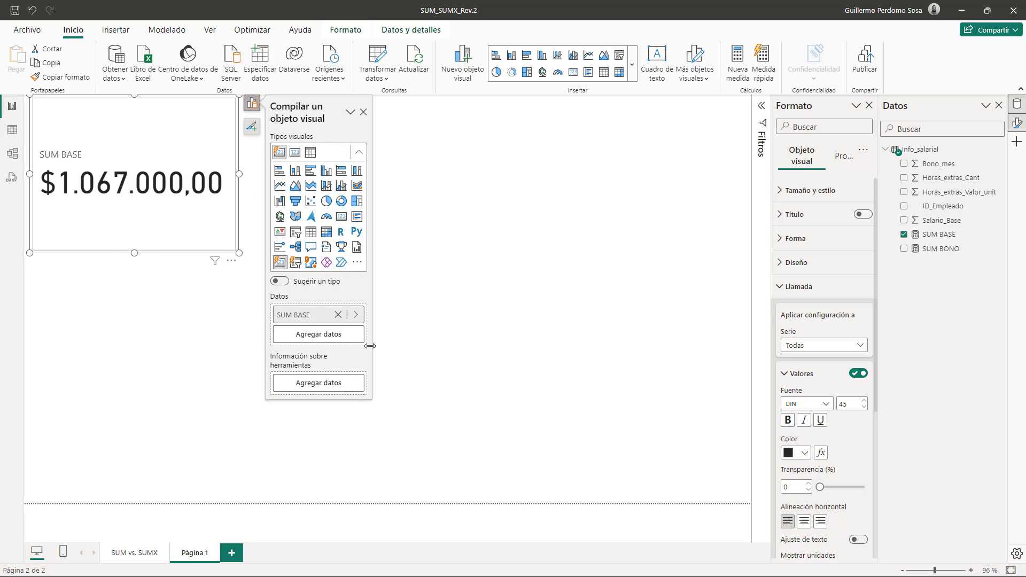
click(329, 340)
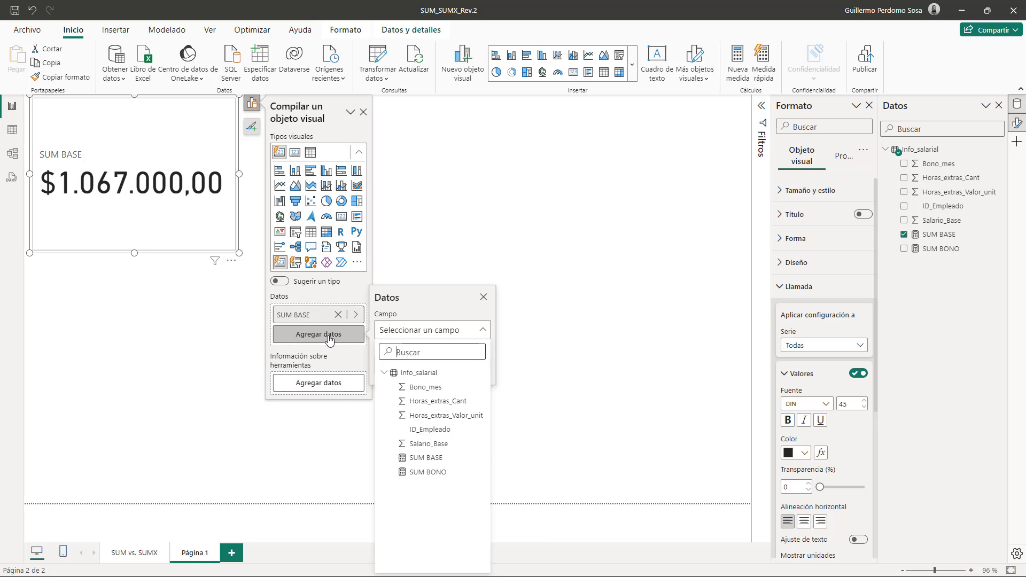
click(447, 475)
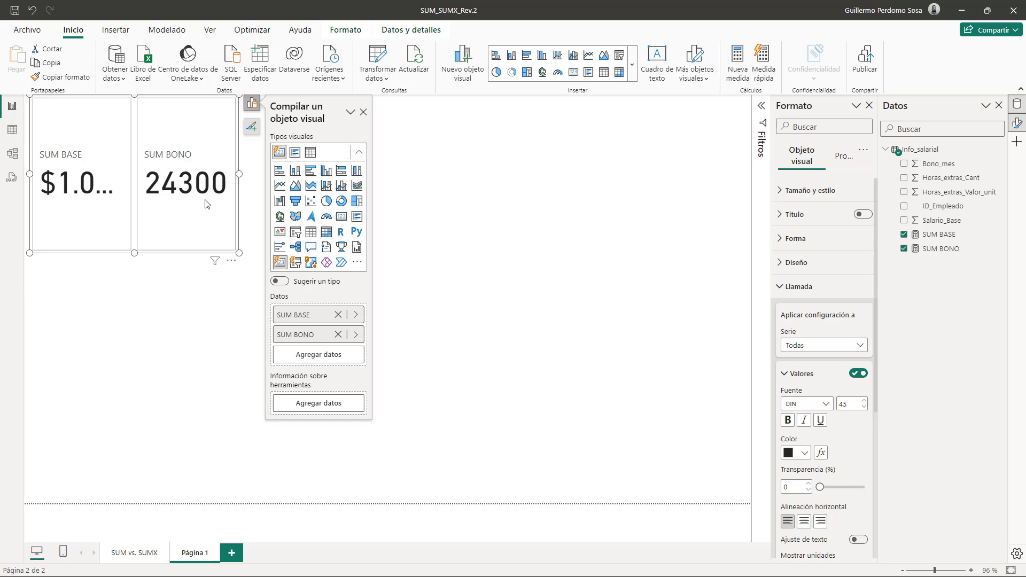
Set the card visual's layout orientation to Vertical and enlarge the visual's height to fit both stacked cards
click(779, 287)
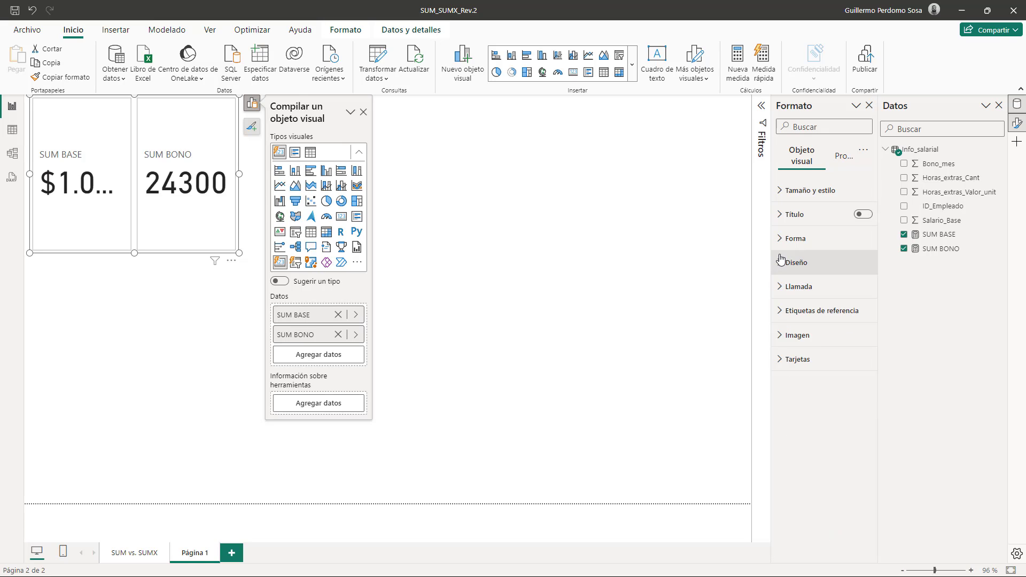
click(780, 261)
click(831, 335)
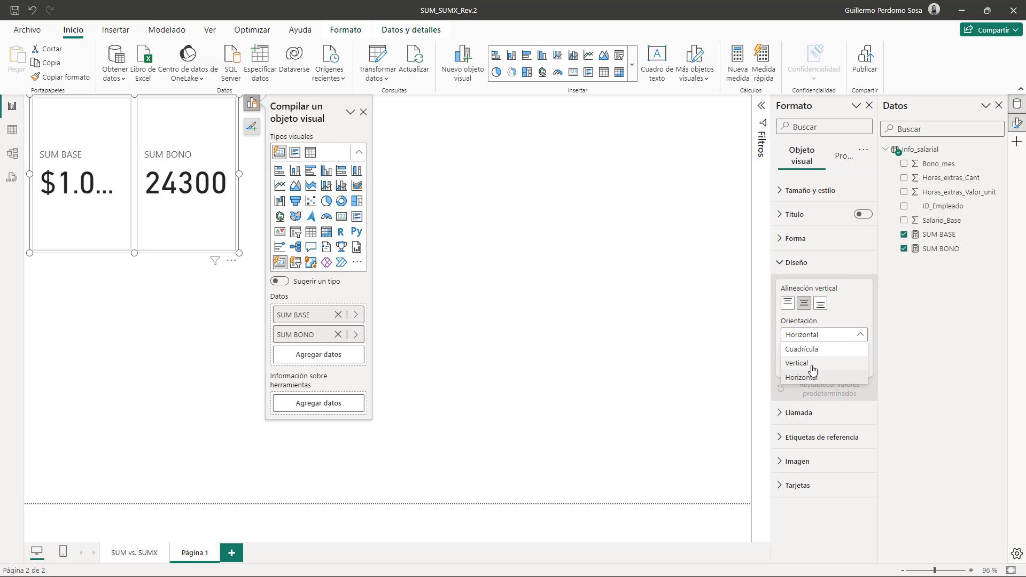
click(802, 364)
drag(134, 252, 138, 335)
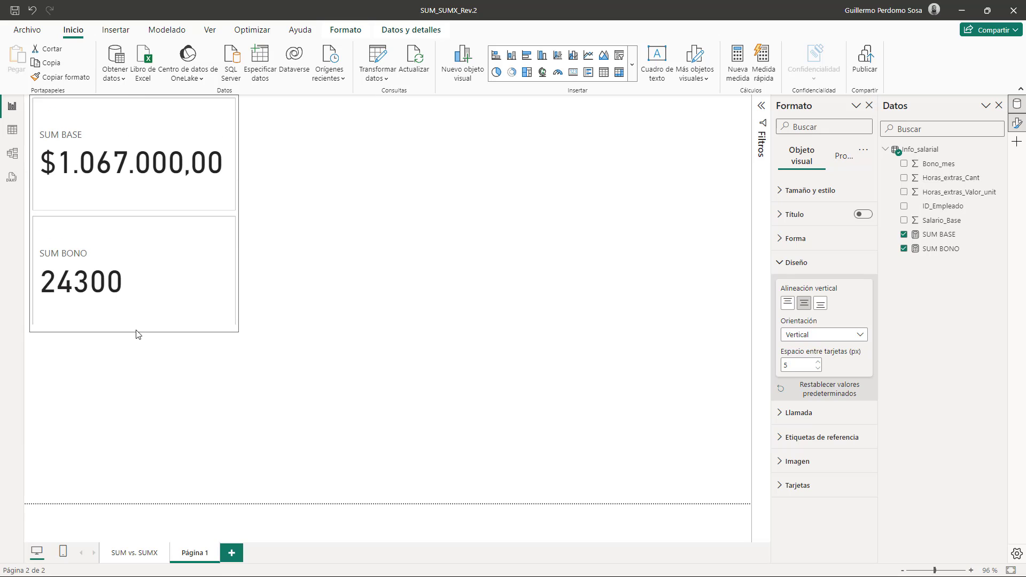
Right-align the callout values horizontally for all series in the card visual
click(802, 413)
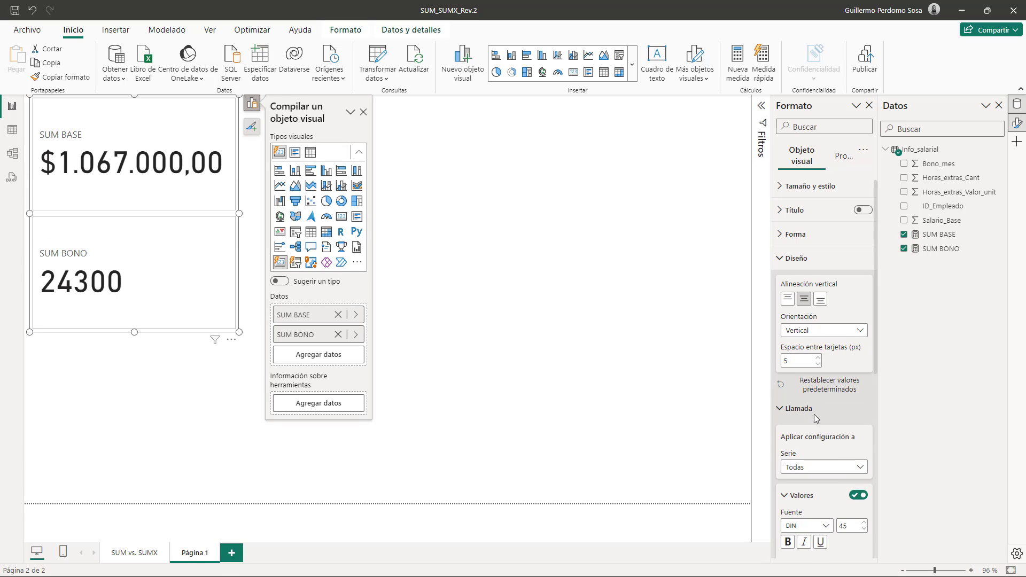
scroll(814, 418, down, 5)
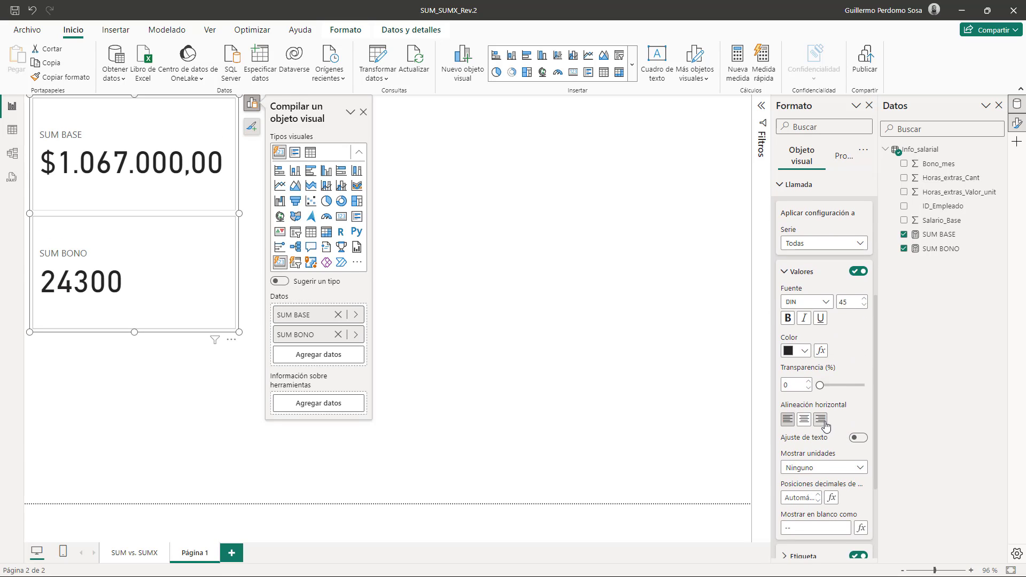
click(824, 424)
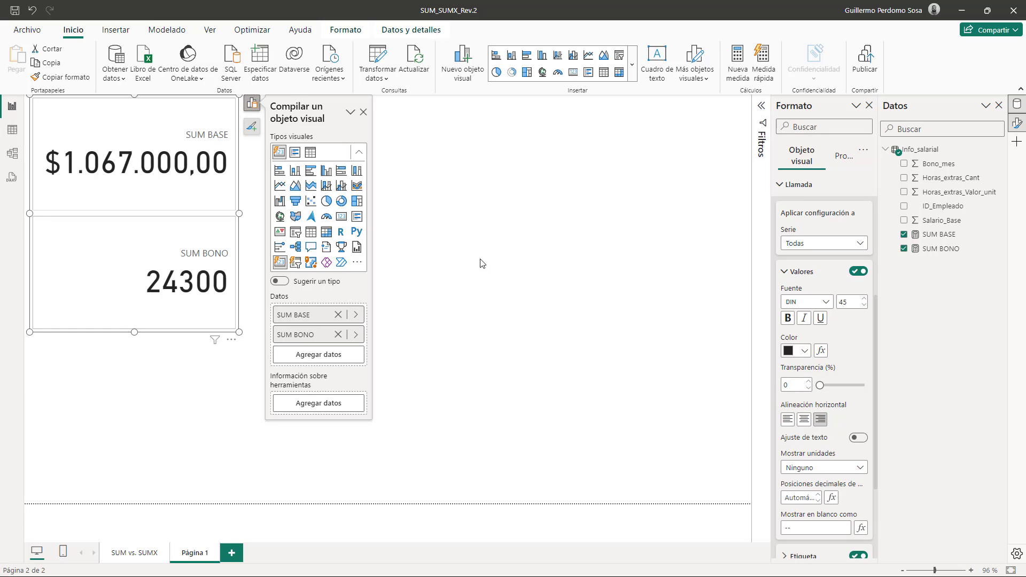
Format the SUM BONO measure as Moneda with 2 decimal places
click(946, 250)
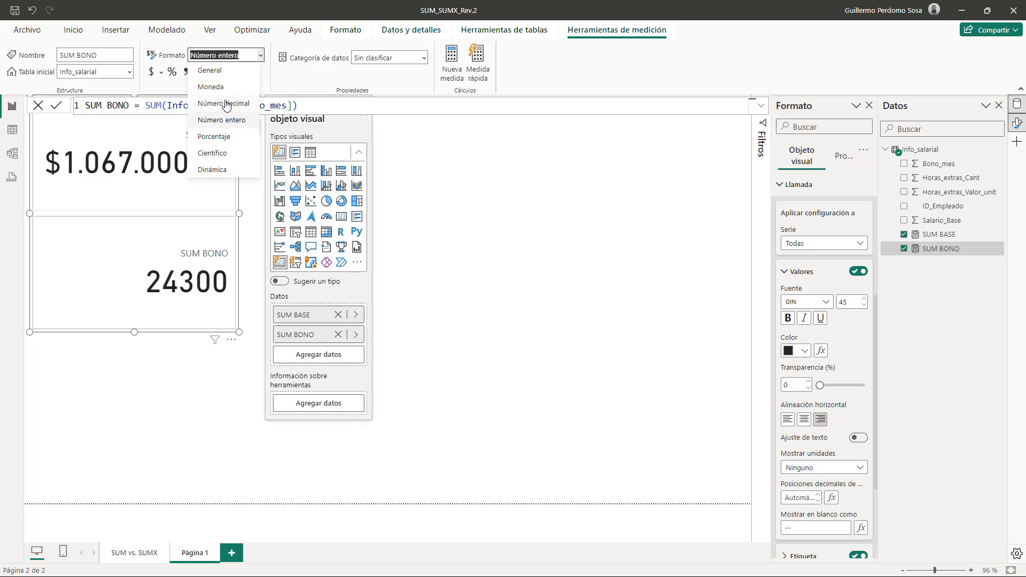
click(223, 89)
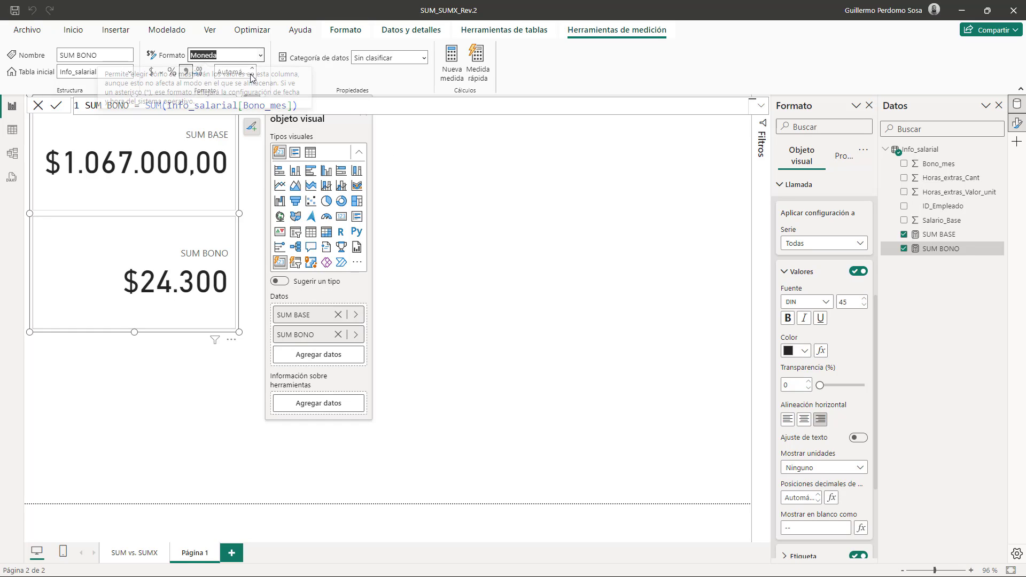
click(232, 72)
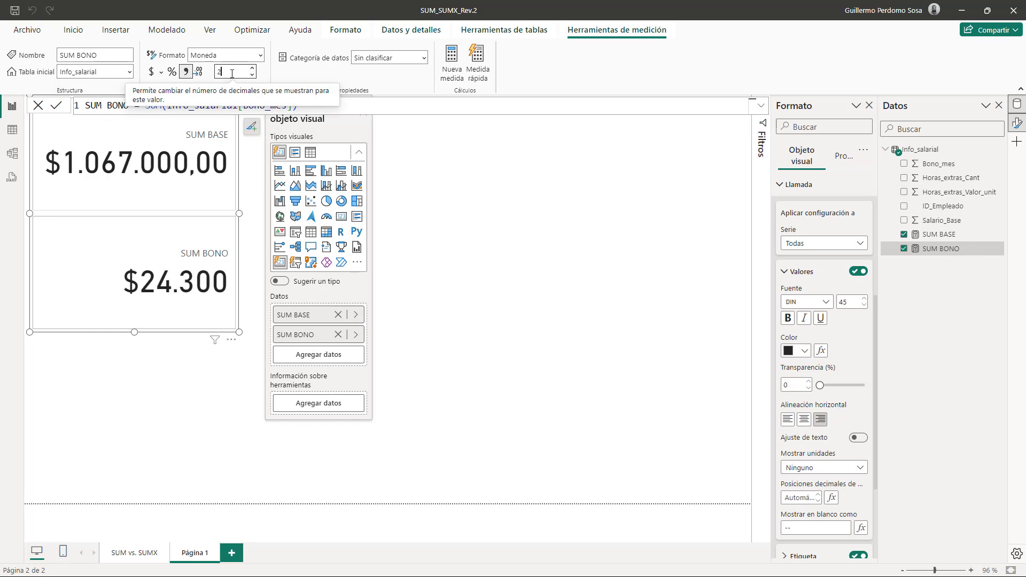
click(470, 188)
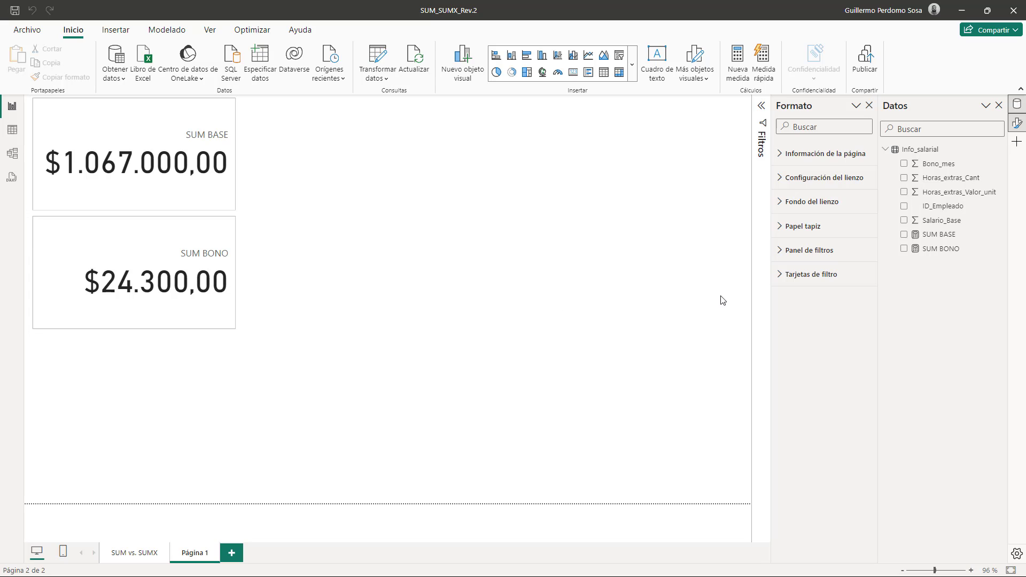
Create a measure in the Info_salarial table with the formula BASE + BONO = [SUM BASE] + [SUM BONO]
right_click(893, 150)
click(883, 173)
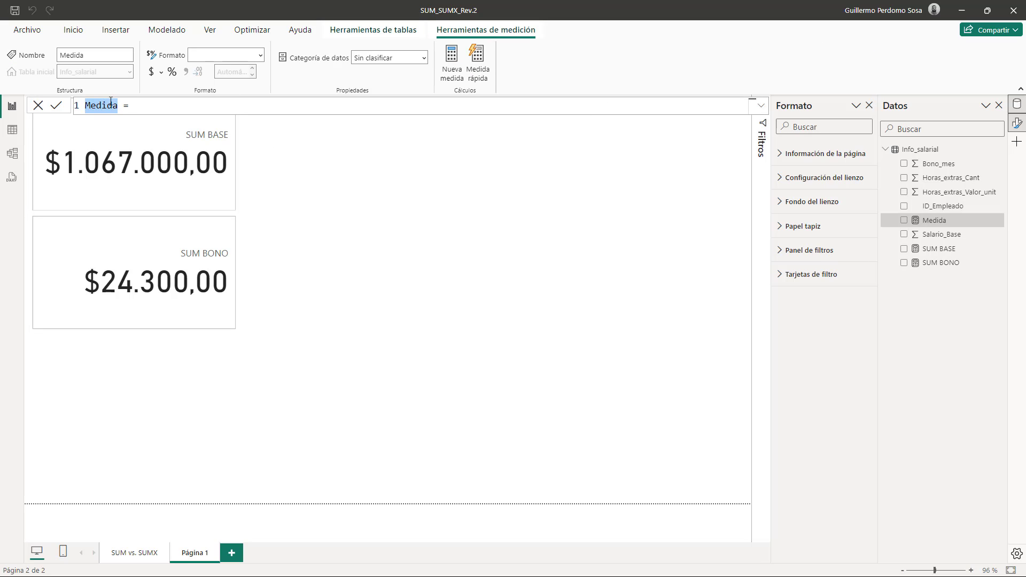
text(BASE + BONO)
click(179, 108)
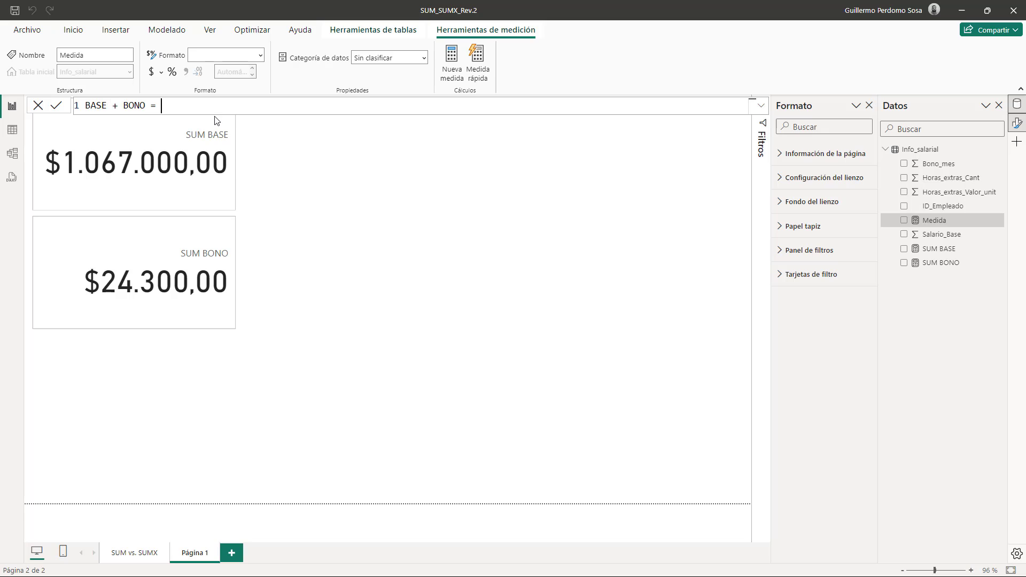
text(SUM)
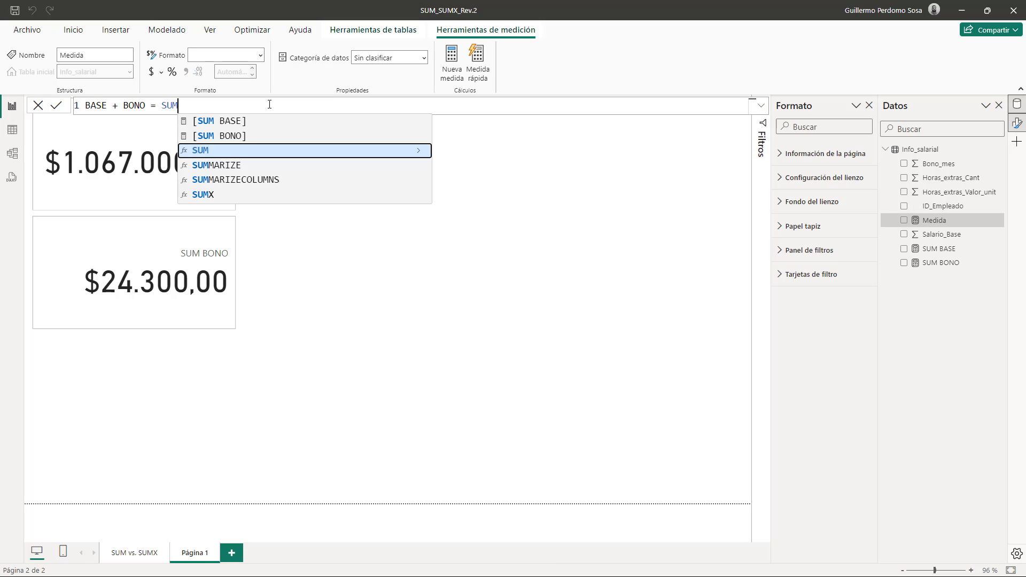
click(241, 121)
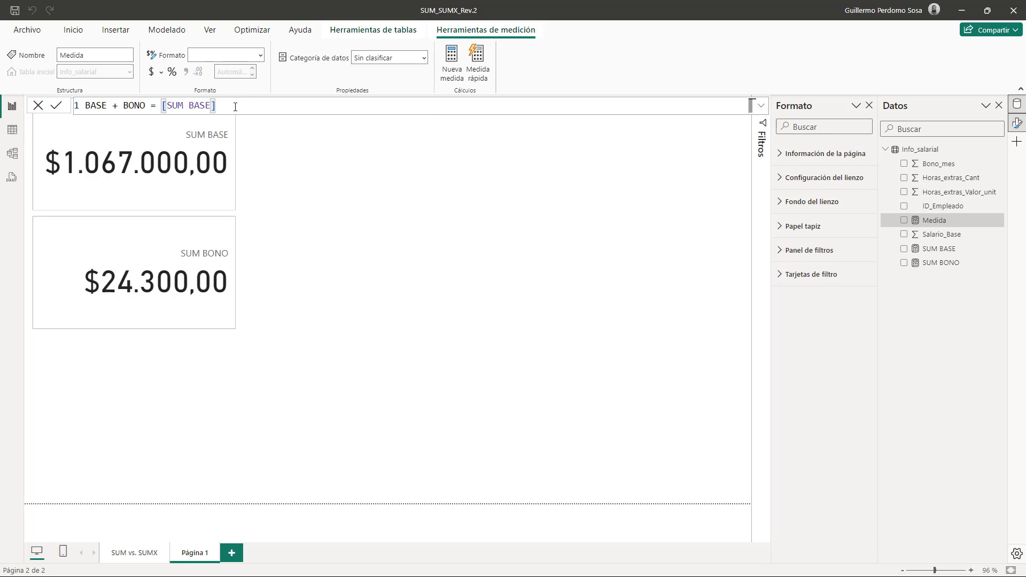
text(+ SUM)
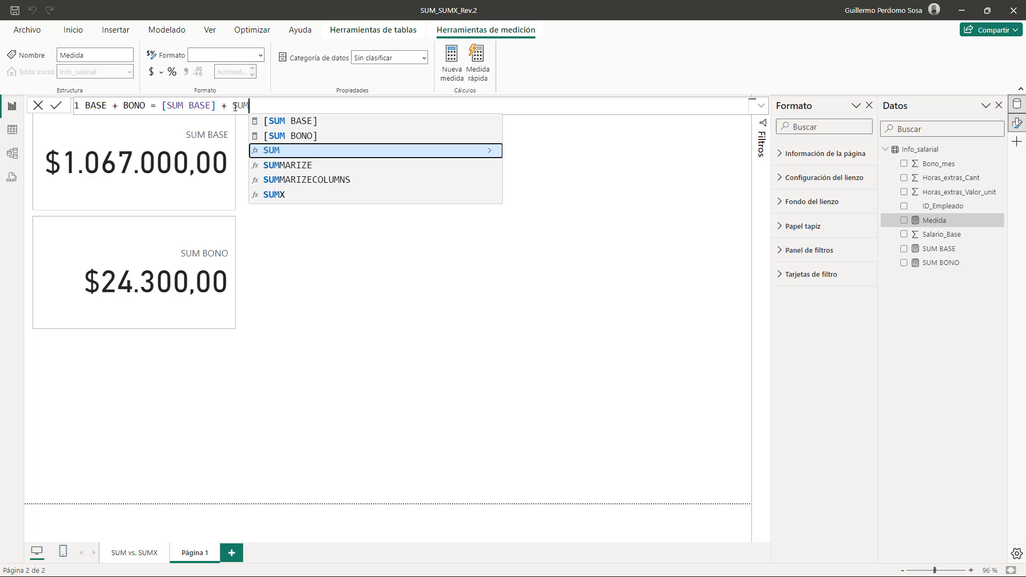
click(328, 136)
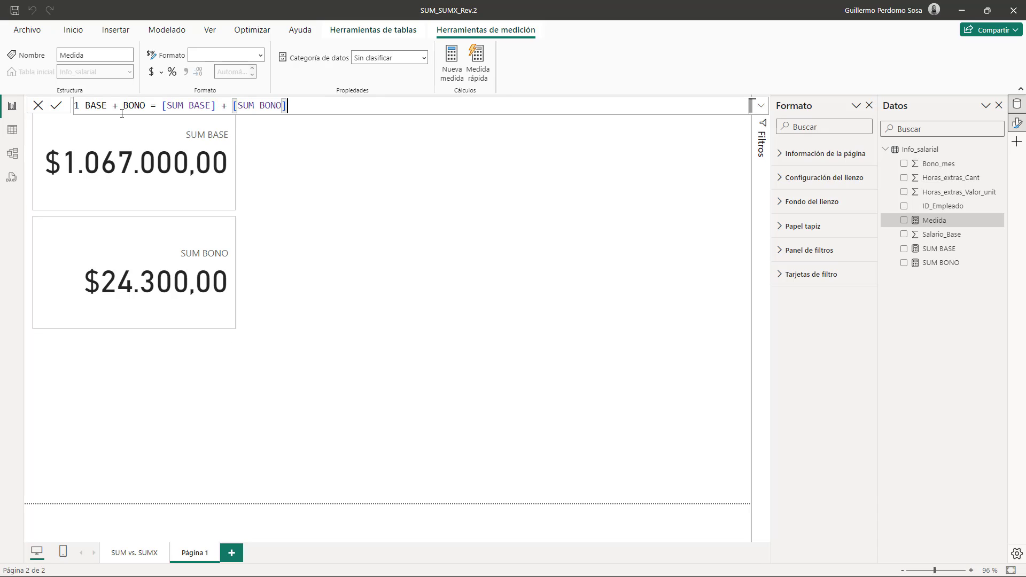
click(58, 106)
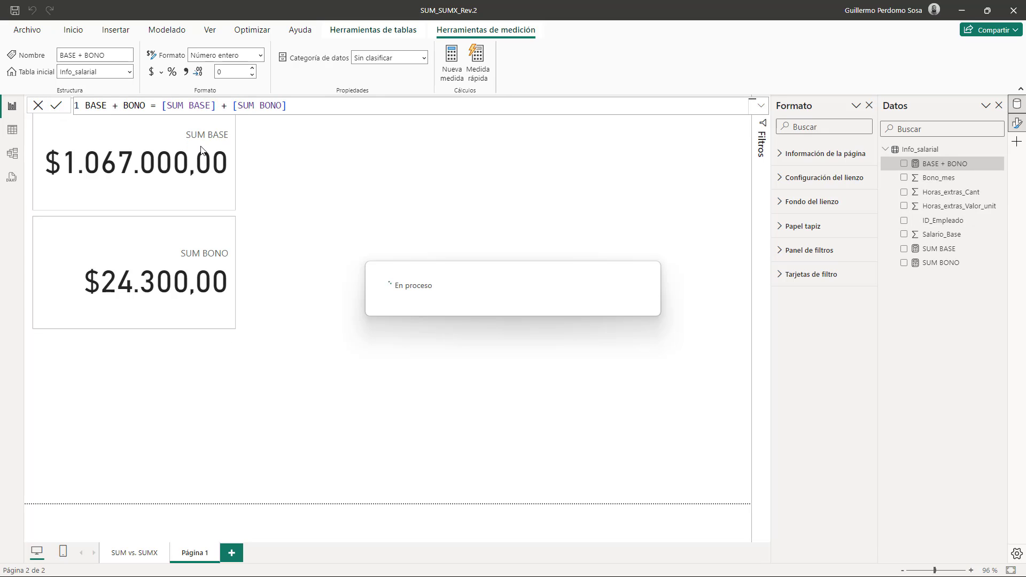
Add the BASE + BONO measure to the card visual below SUM BONO
click(236, 202)
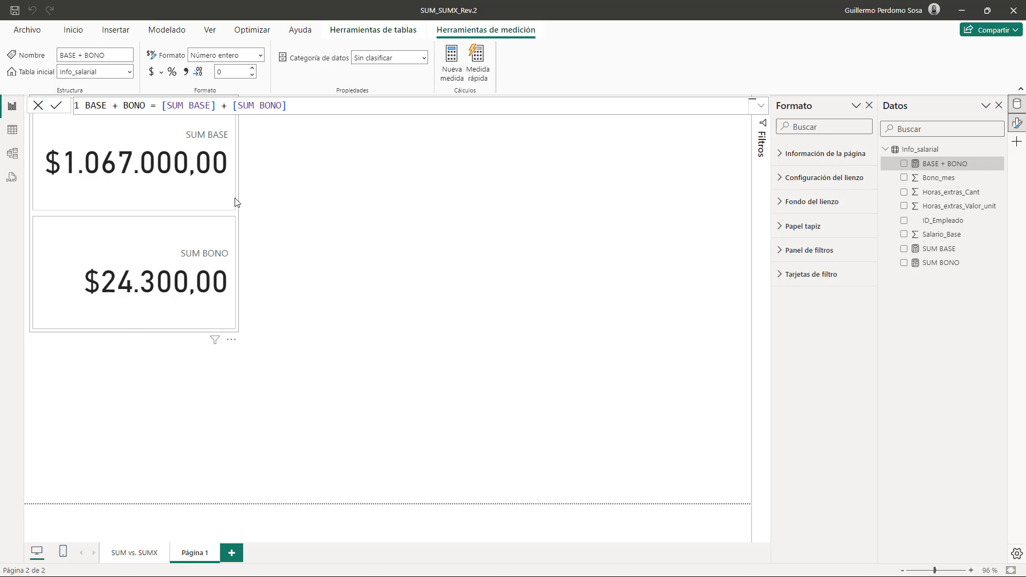
click(252, 103)
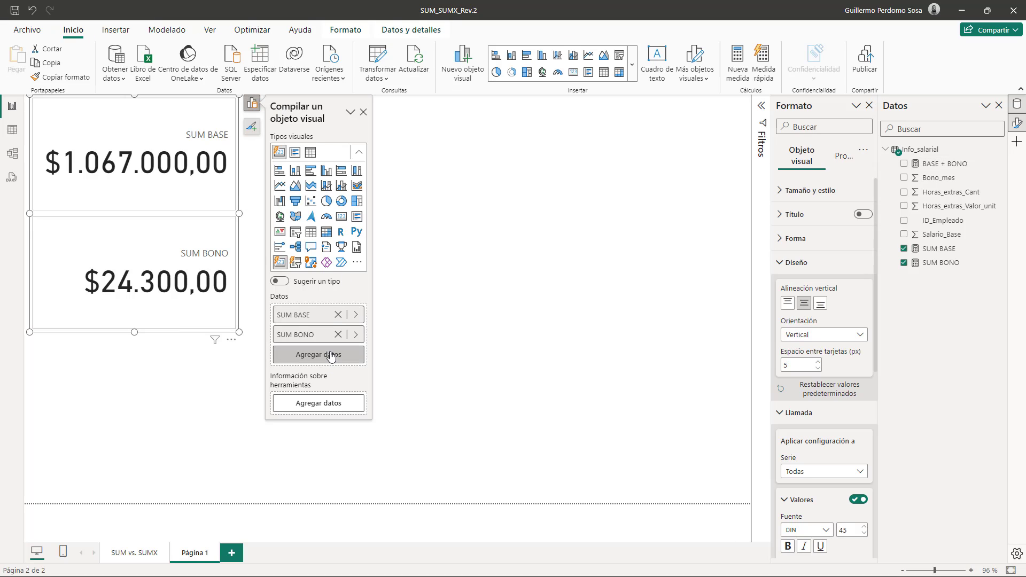
click(332, 354)
click(431, 154)
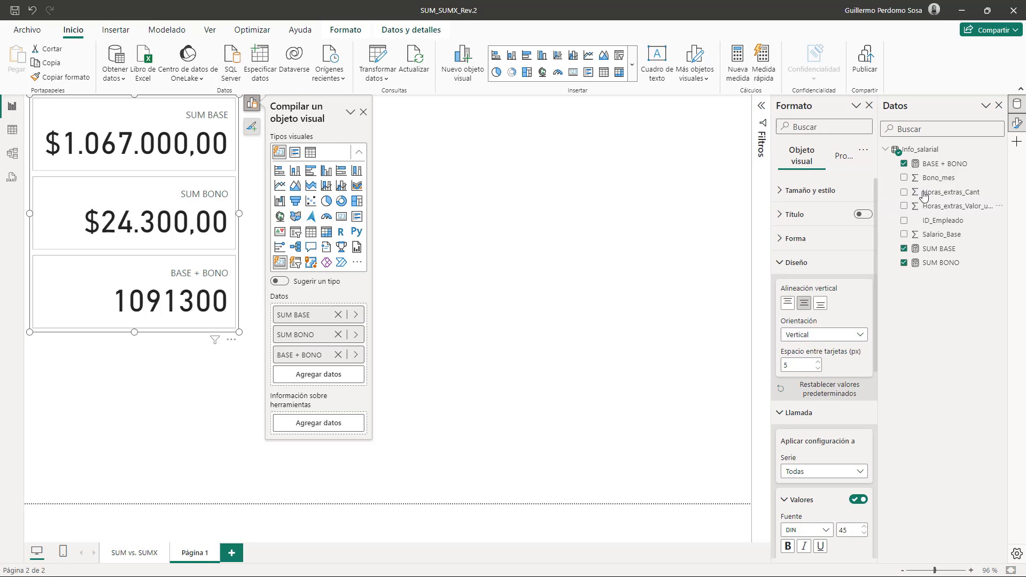
Format the BASE + BONO measure as Moneda and rename it SUM BASE + BONO
click(939, 166)
click(261, 56)
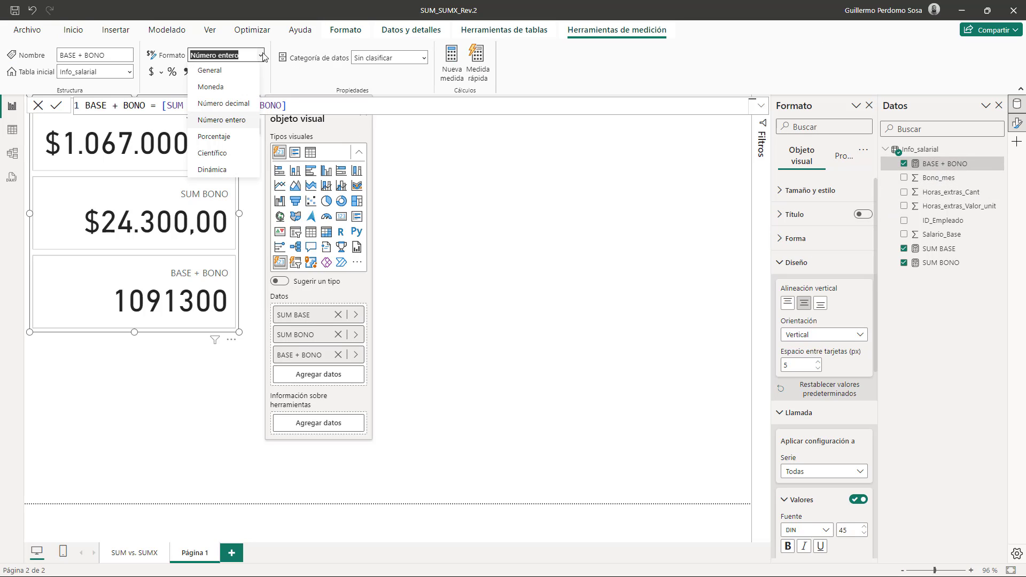
click(211, 87)
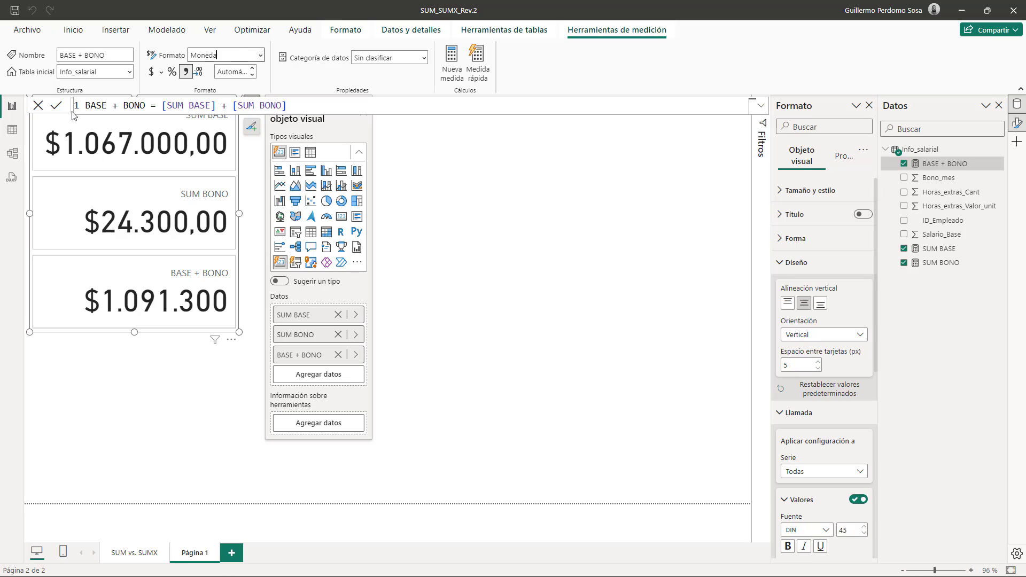
drag(86, 106, 110, 113)
text(SUM)
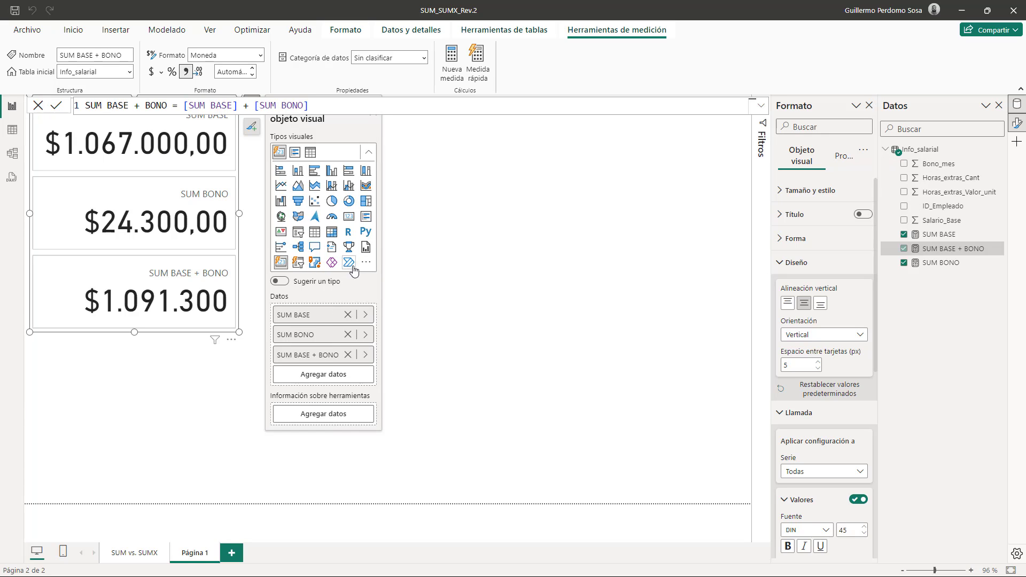
Set the SUM BASE + BONO measure to 2 decimal places and deselect the card visual
click(229, 72)
text(2)
click(466, 196)
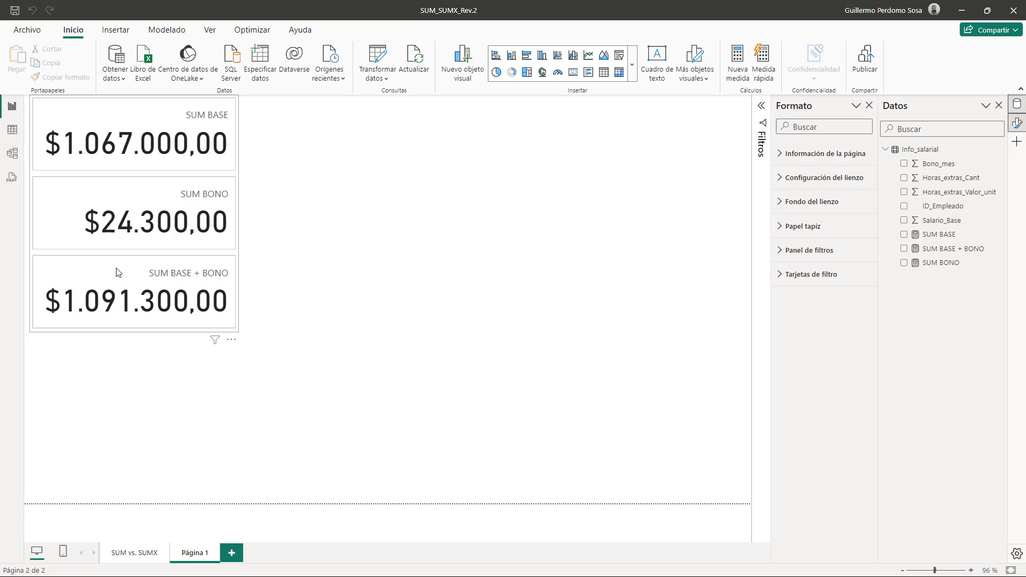
Increase the height of the three-measure card visual, extending its lower edge, and deselect it
click(132, 297)
drag(131, 332, 133, 435)
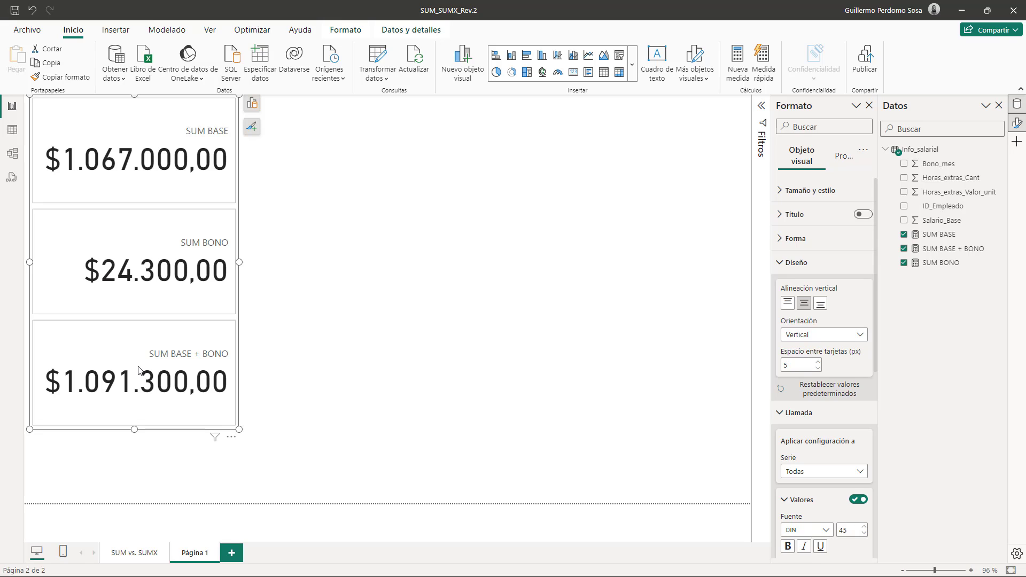
click(327, 255)
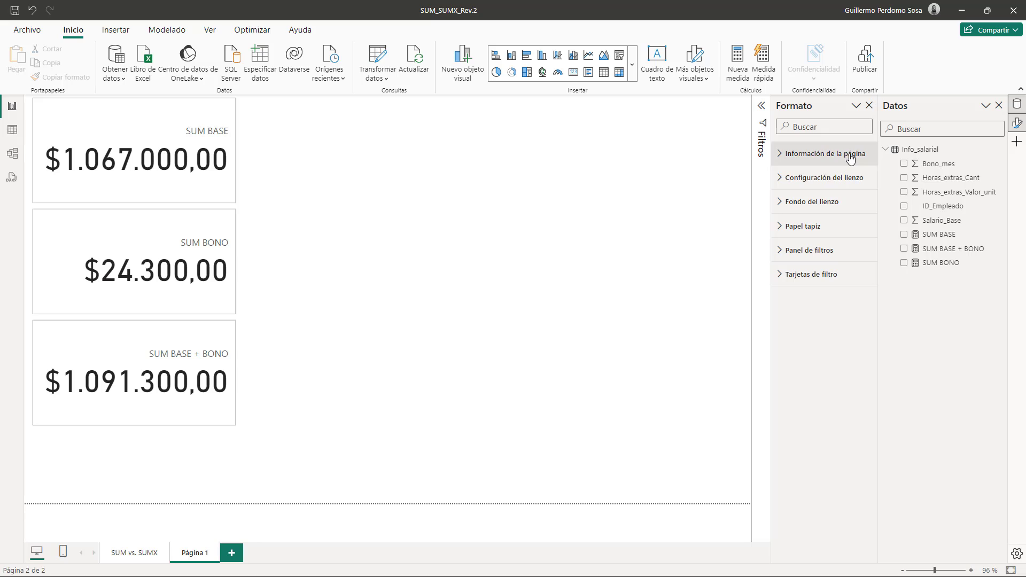
Create a new measure in Info_salarial named SUMX1 BASE + BONO and start its SUMX formula with Info_salarial as the table
right_click(917, 149)
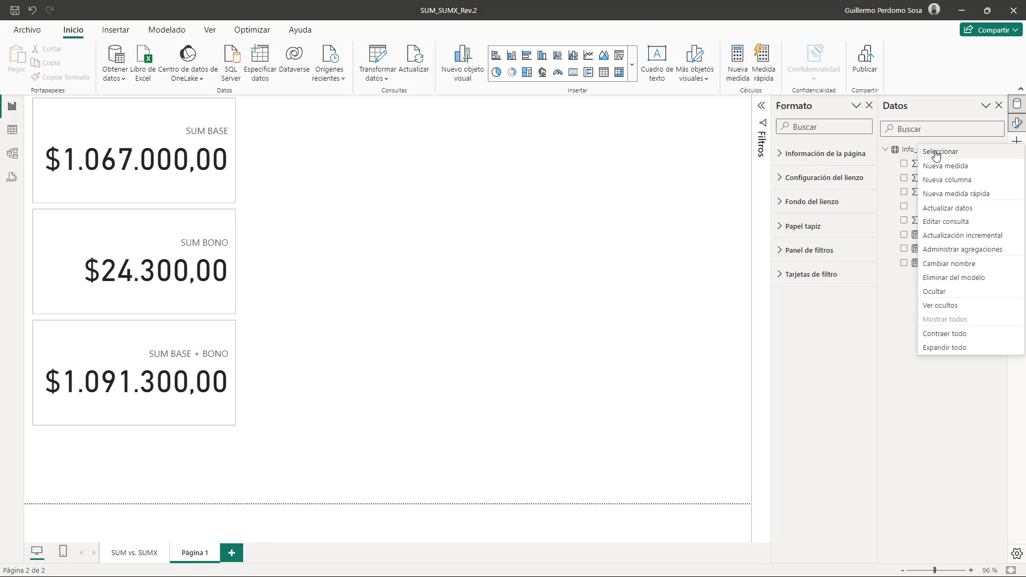
click(941, 166)
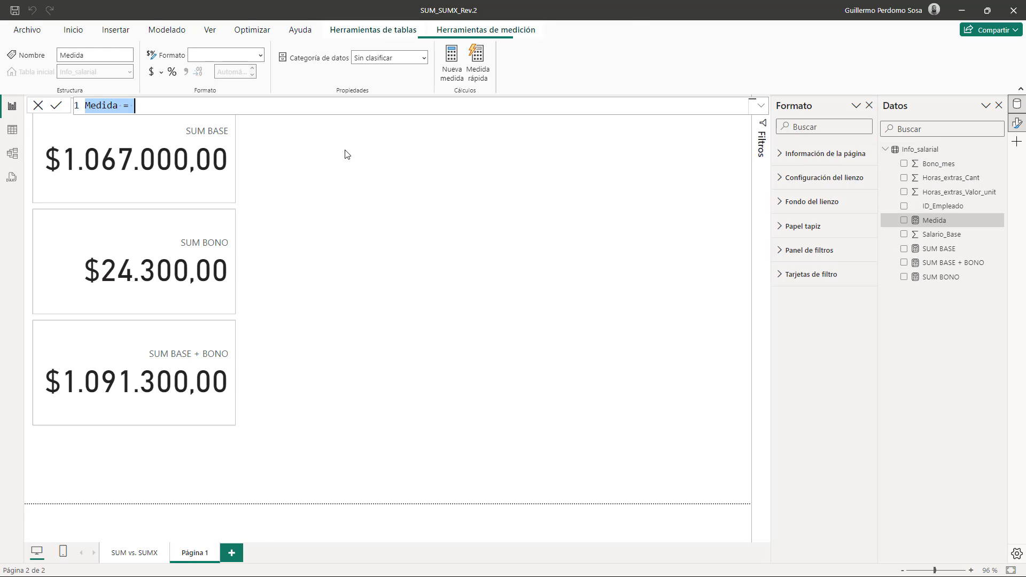
double_click(108, 105)
text(SUM)
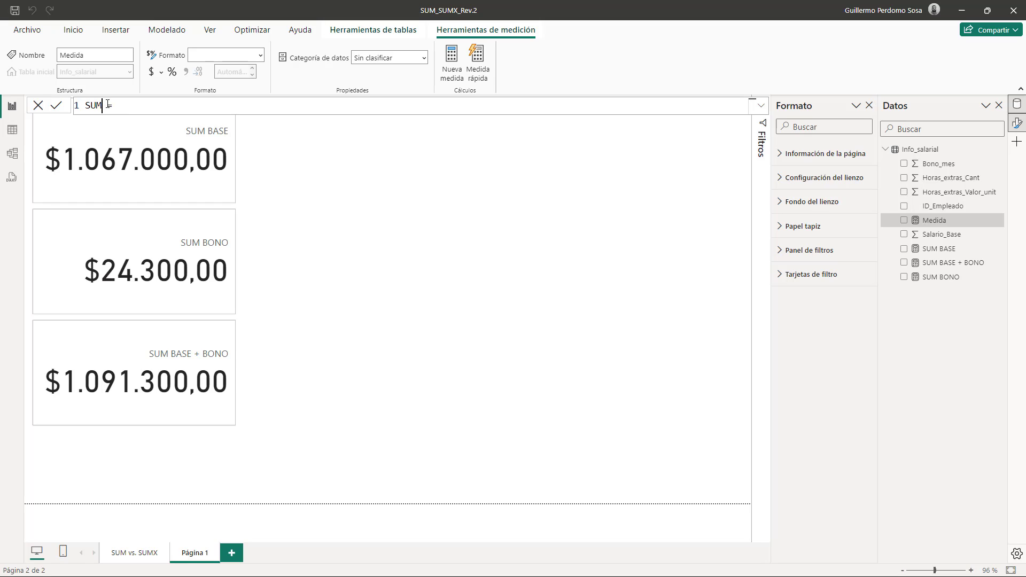
text(X  BASE + BONO =)
click(220, 103)
text(SUMX)
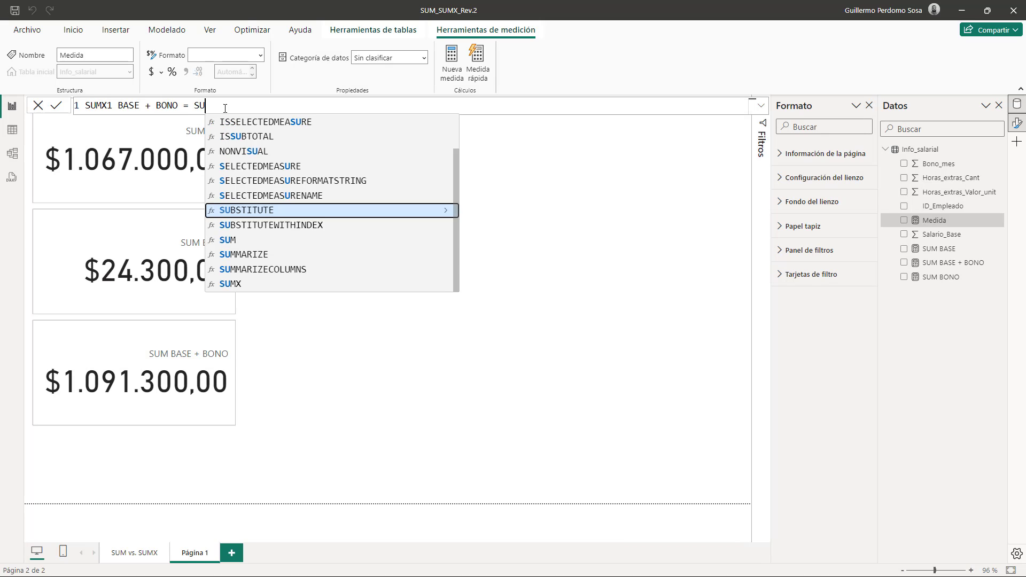
text(()
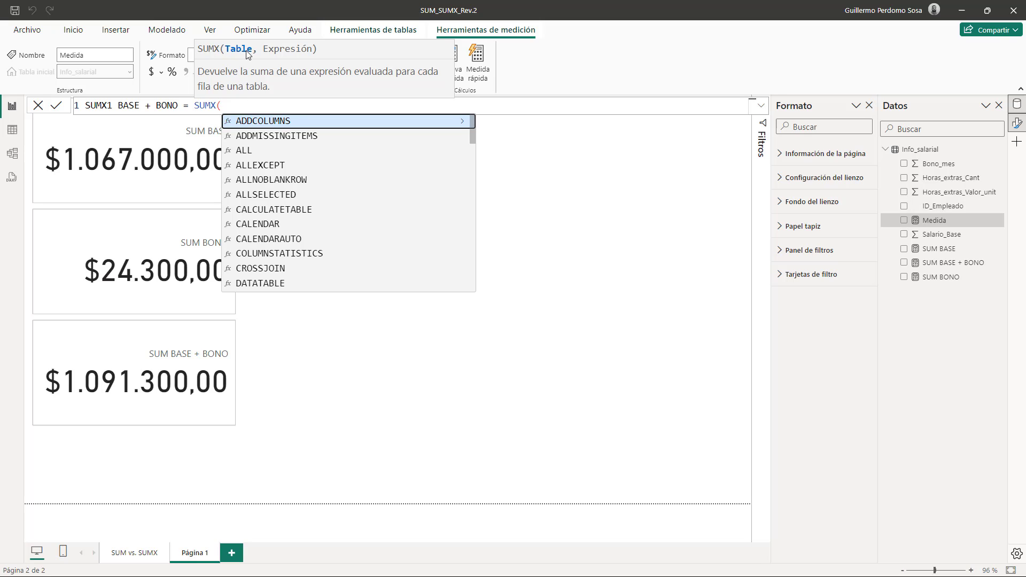
text(I)
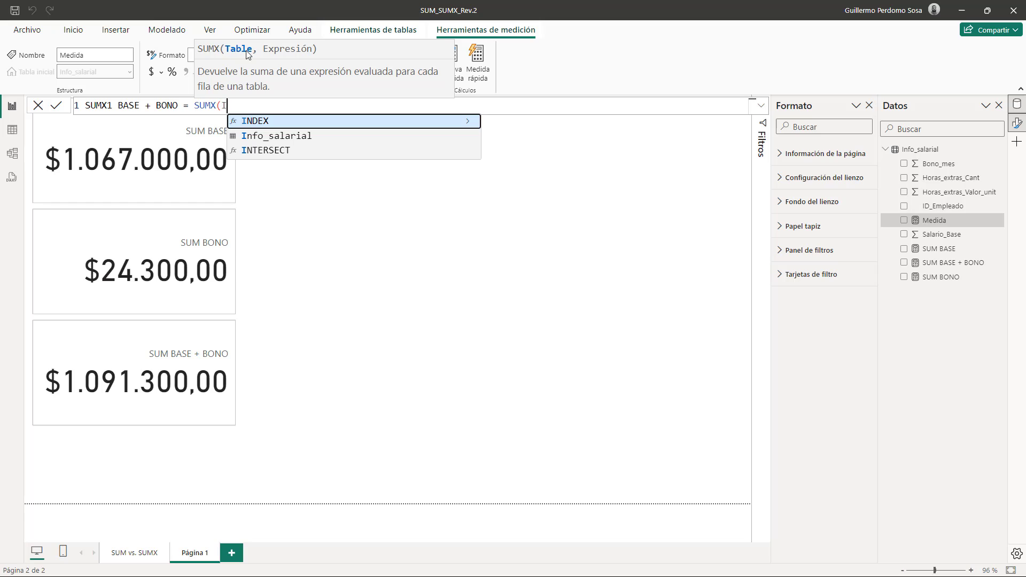
click(293, 143)
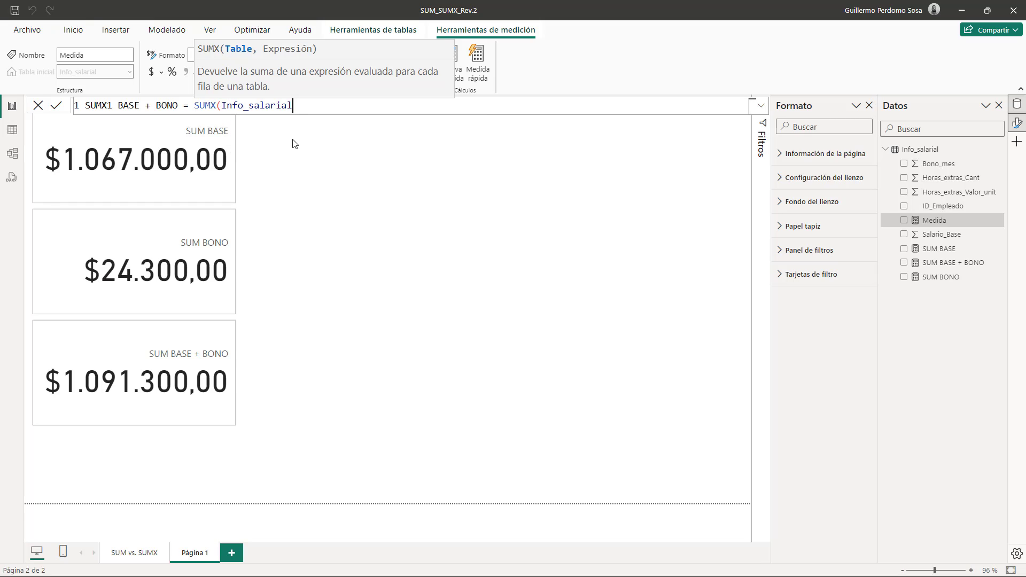
Complete the SUMX1 BASE + BONO formula with the expression Info_salarial[Salario_Base] + Info_salarial[Bono_mes] and commit the measure
text(,)
text(Base)
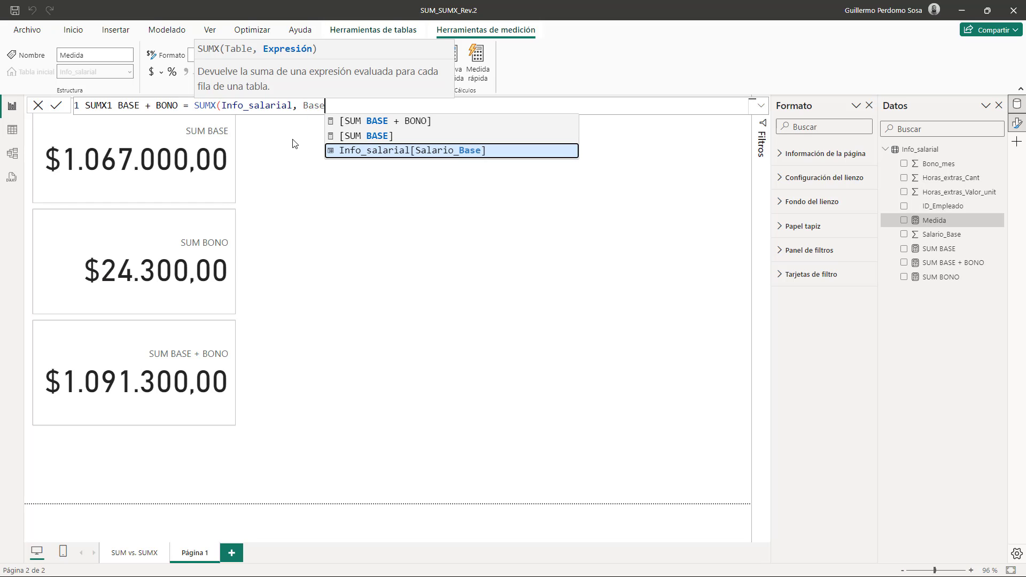
click(395, 150)
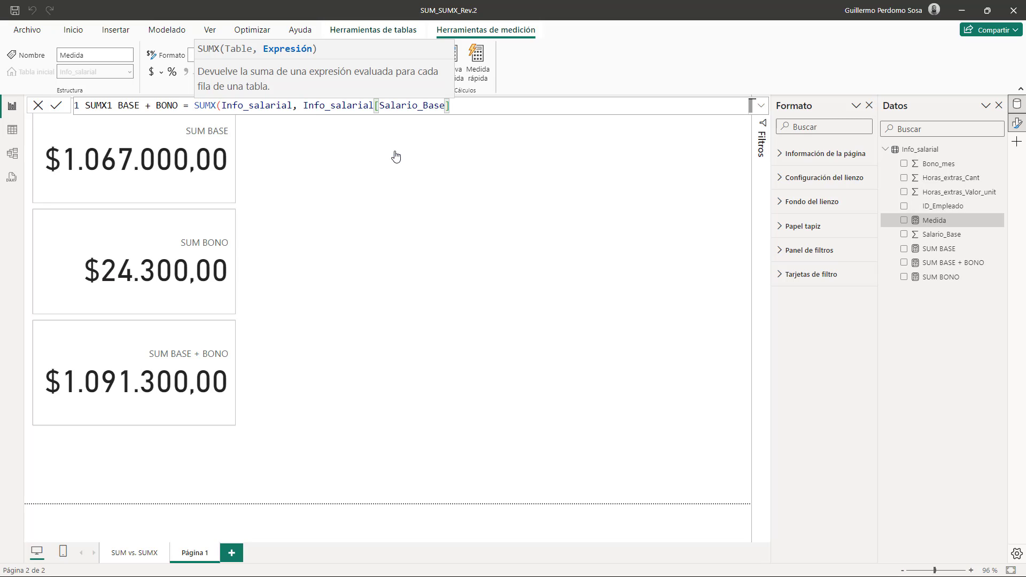
text(+ Bono)
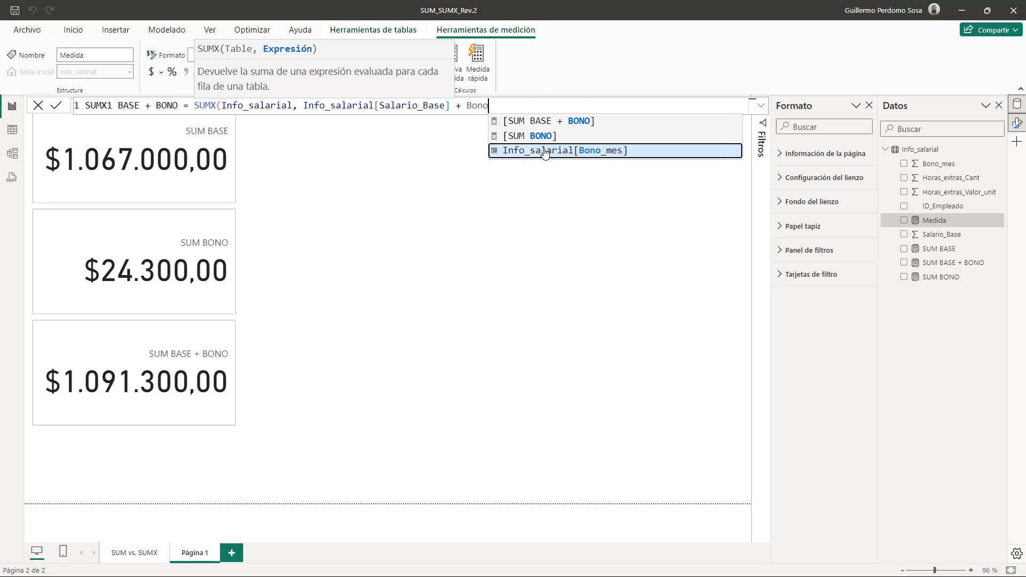
click(544, 151)
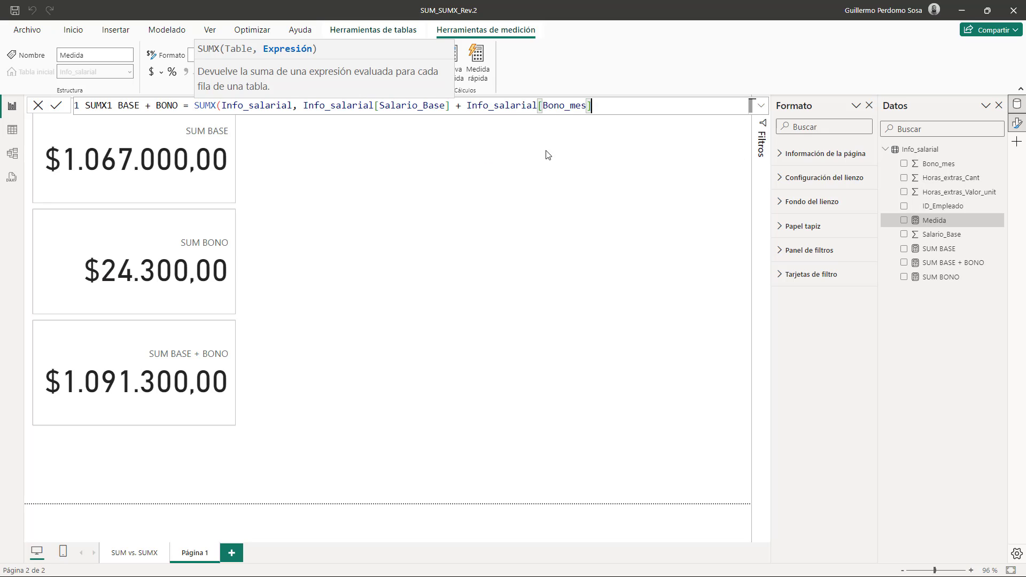
text())
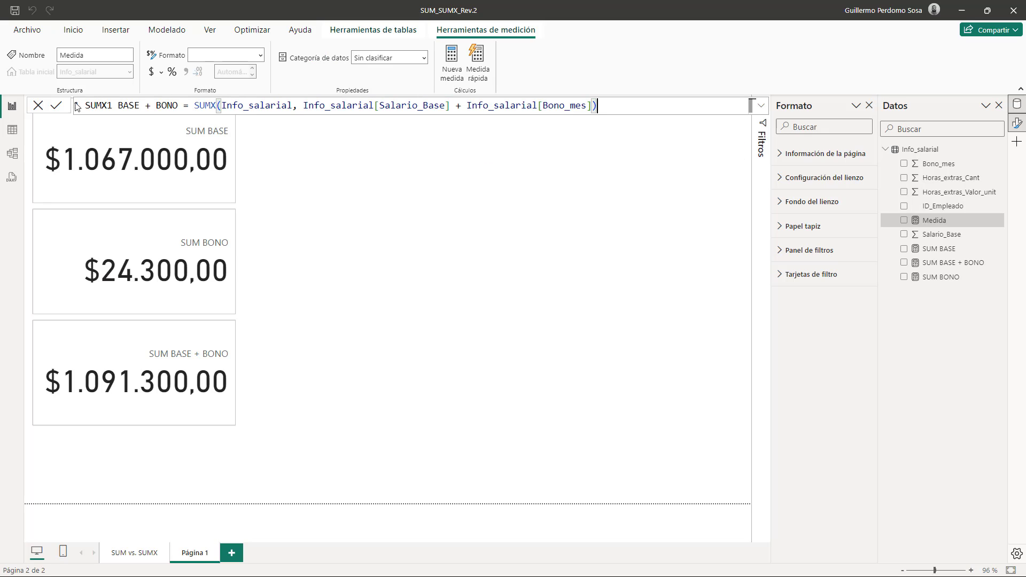
click(58, 109)
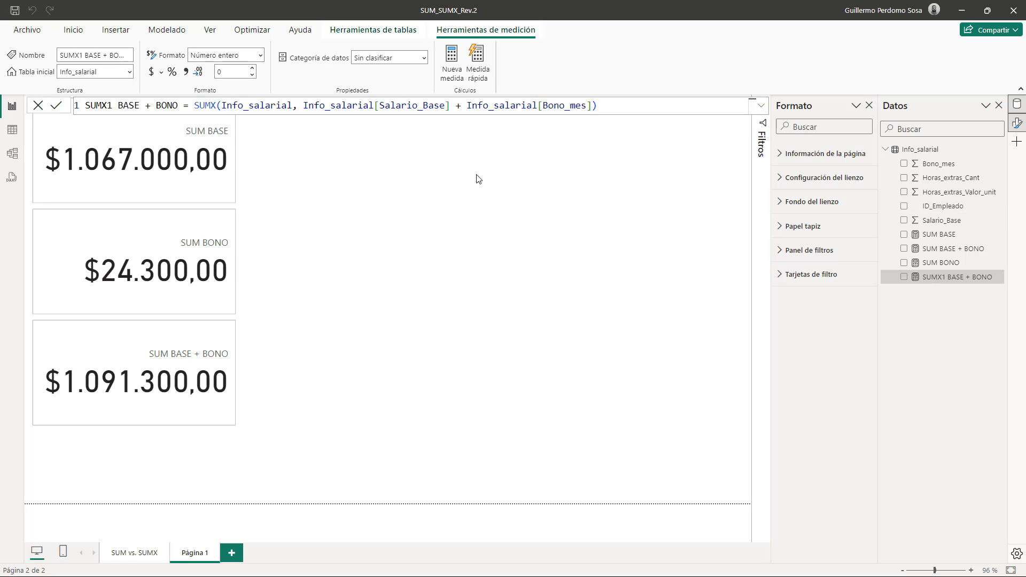
Duplicate the three-measure card visual and place the copy to the right of the original, aligned with its top
click(238, 198)
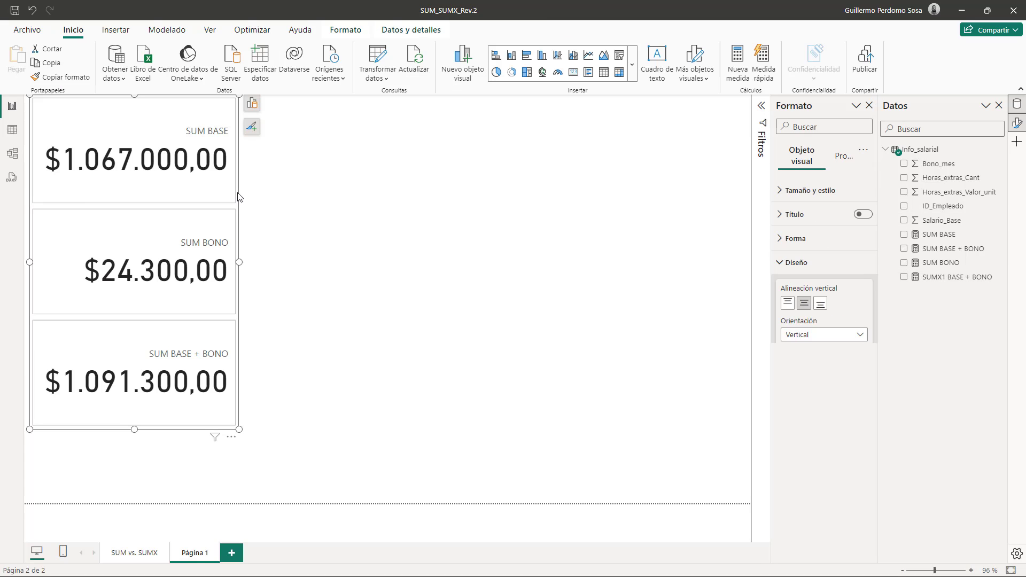
key(ctrl+c)
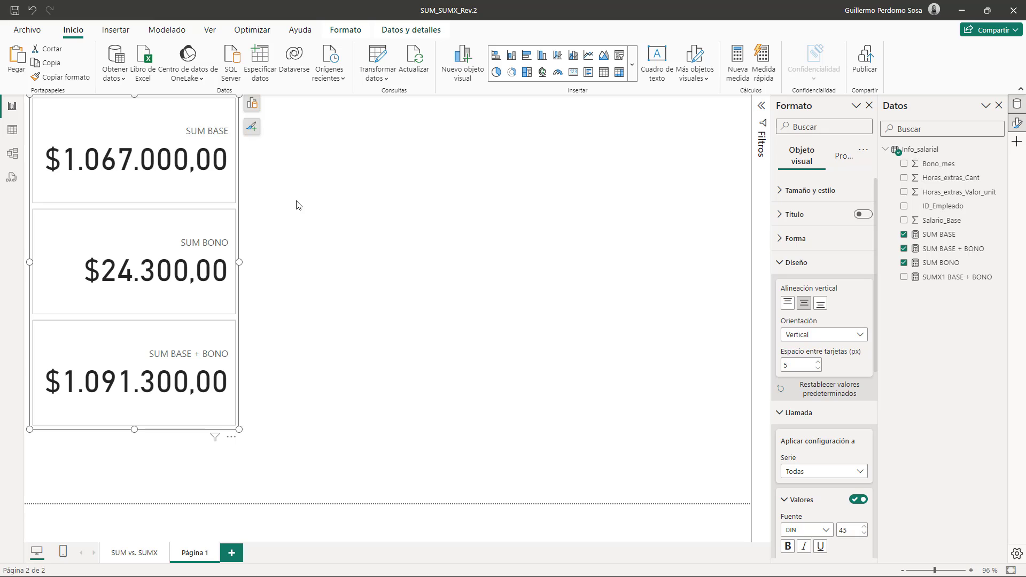
key(ctrl+v)
drag(156, 168, 404, 165)
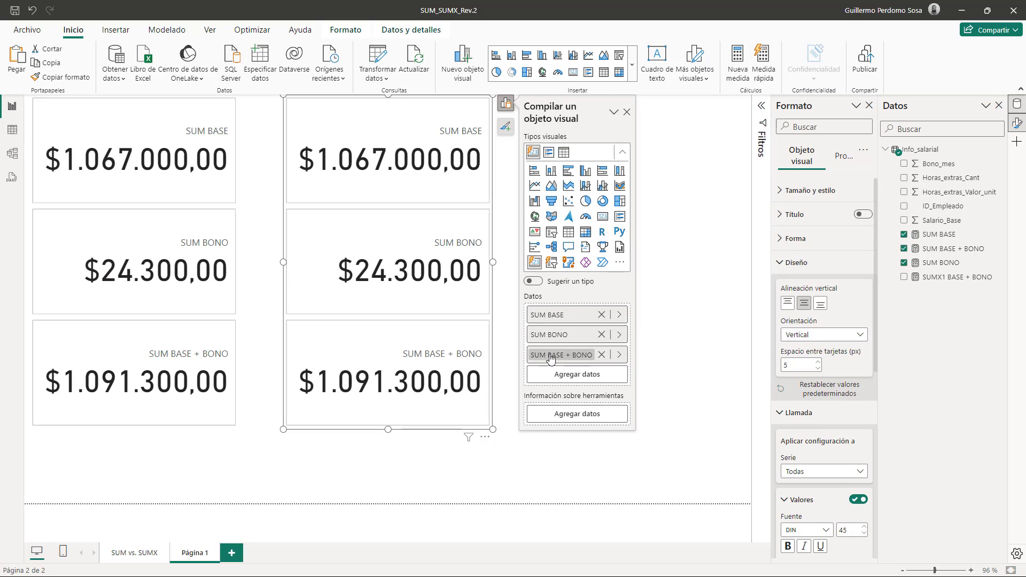
Replace SUM BASE + BONO with the SUMX1 BASE + BONO measure in the copied card visual
click(602, 356)
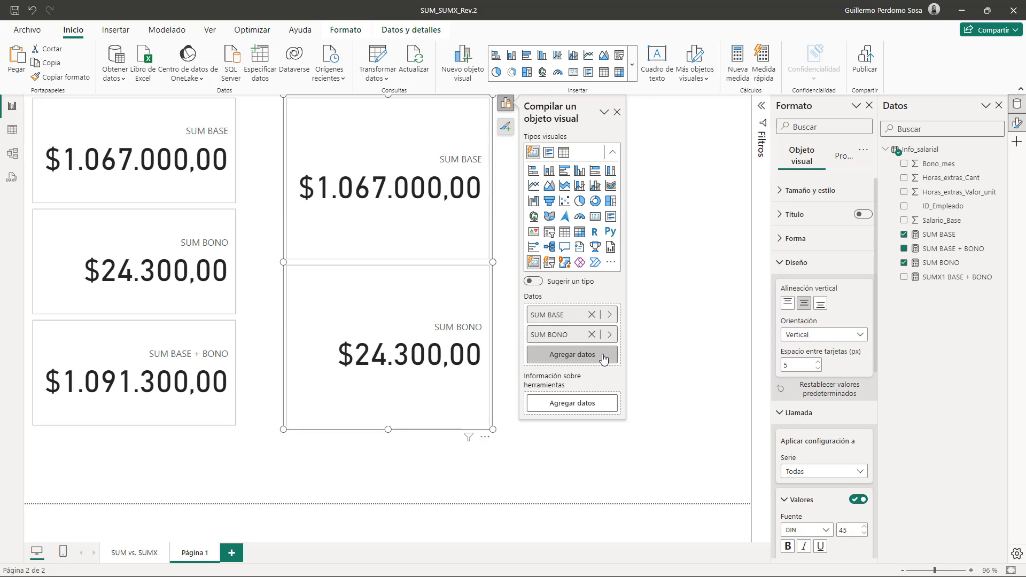
click(571, 361)
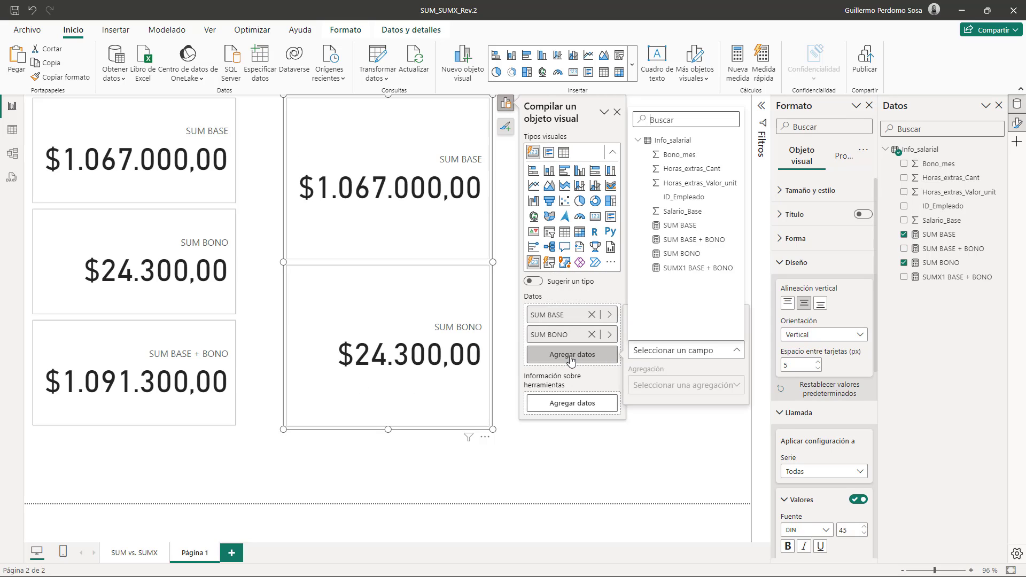
click(676, 267)
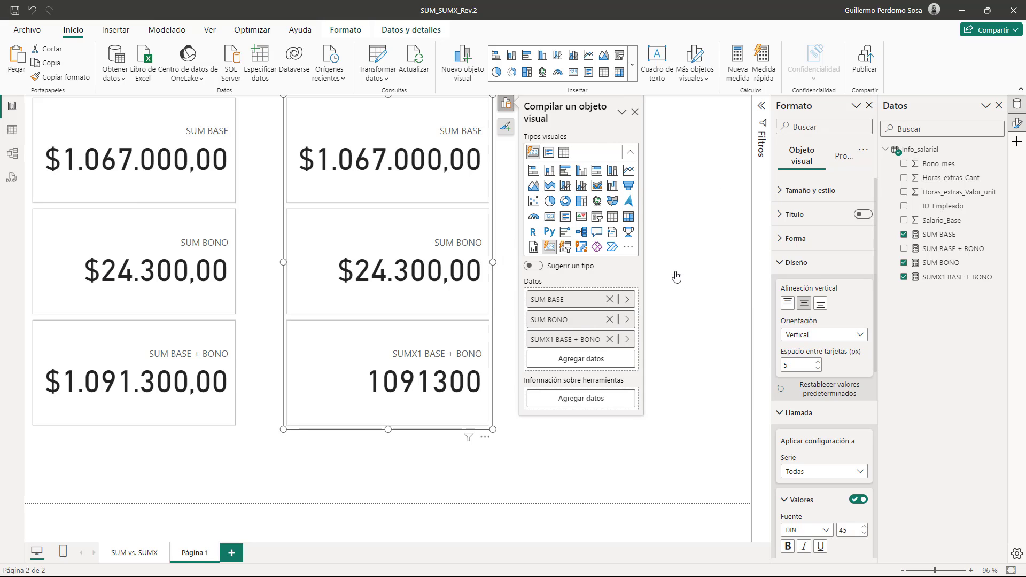
Format the SUMX1 BASE + BONO measure as Moneda with 2 decimal places and deselect the card visual
click(953, 282)
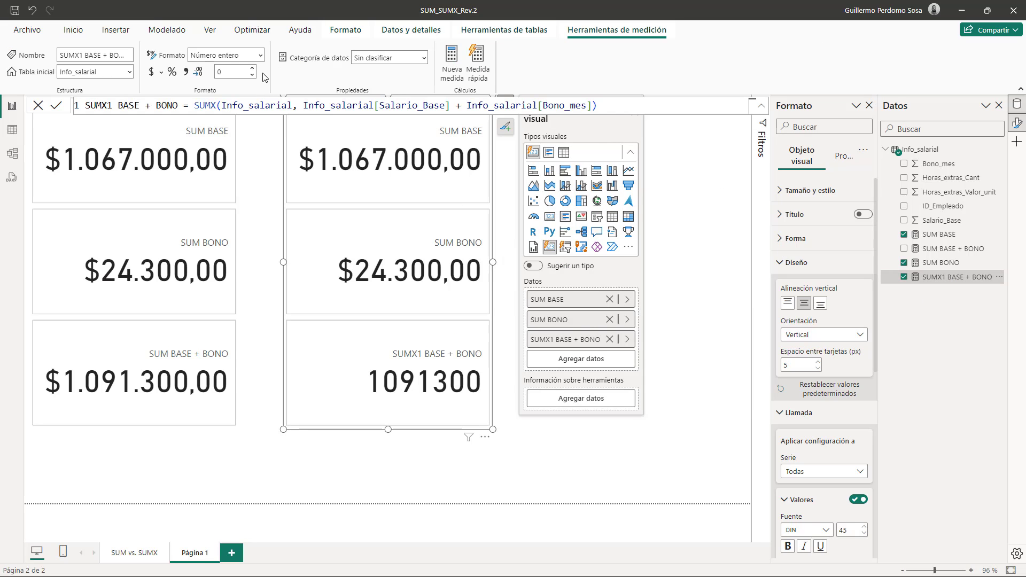
click(260, 56)
click(234, 81)
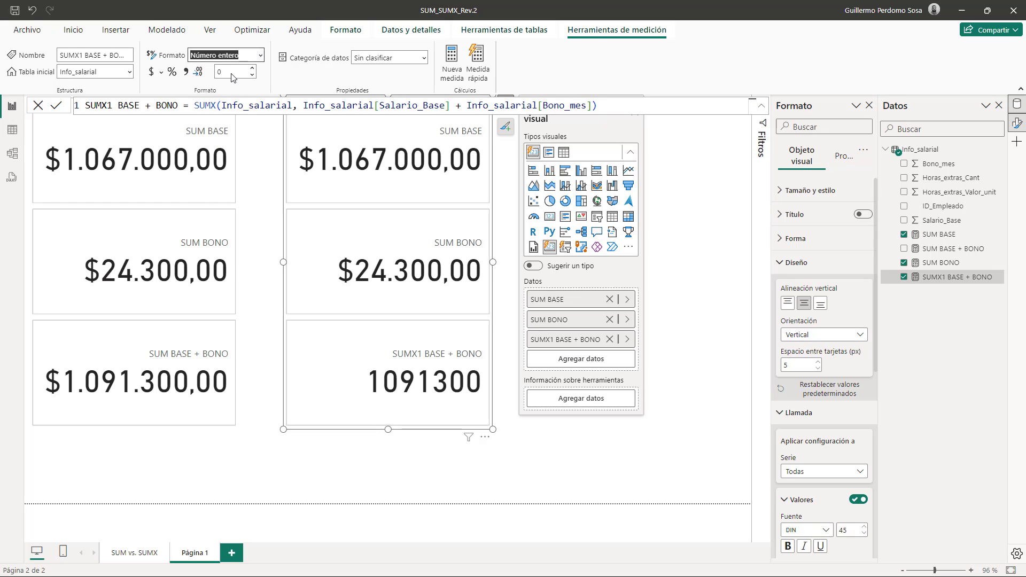
click(231, 73)
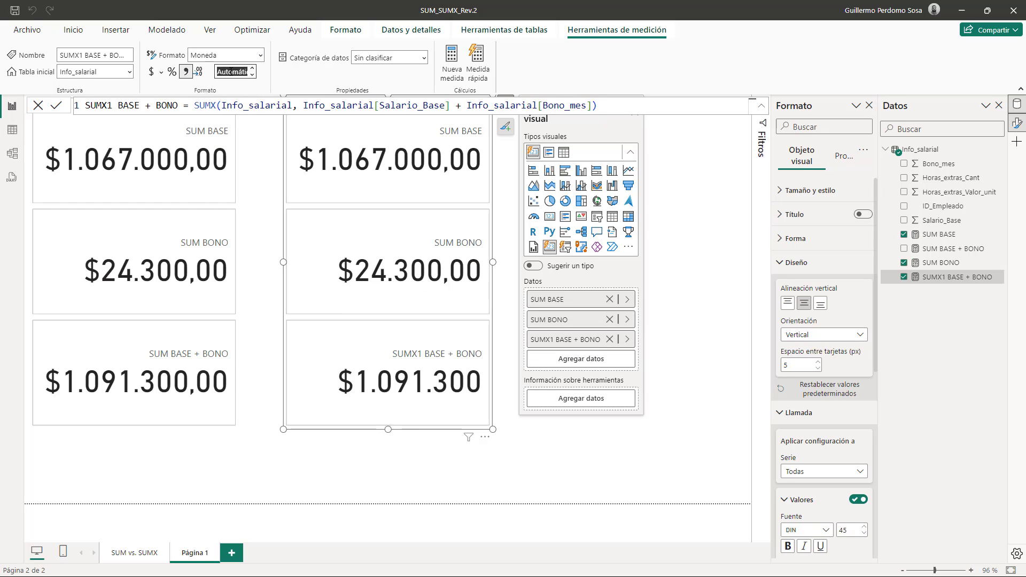
text(2)
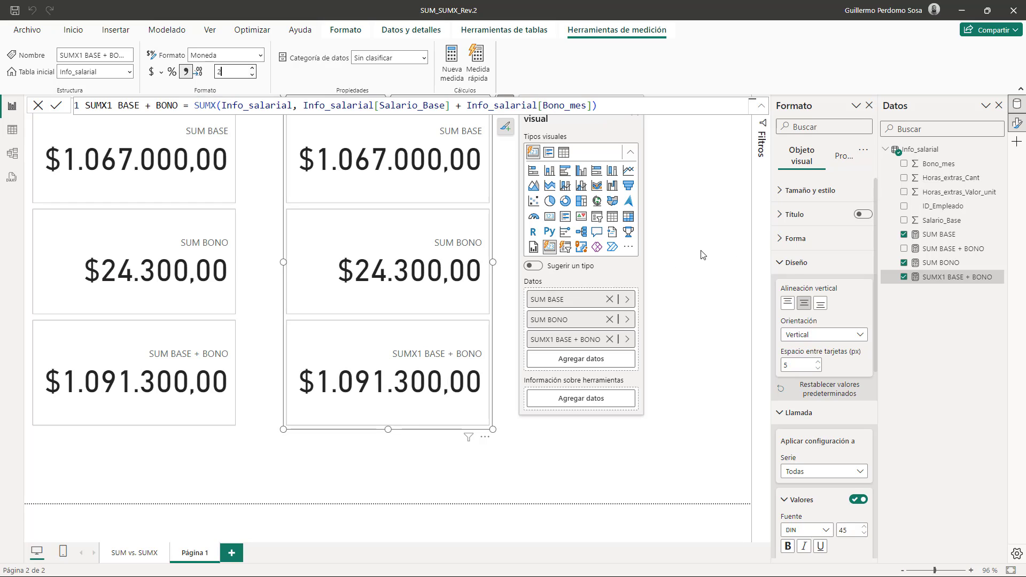
click(693, 254)
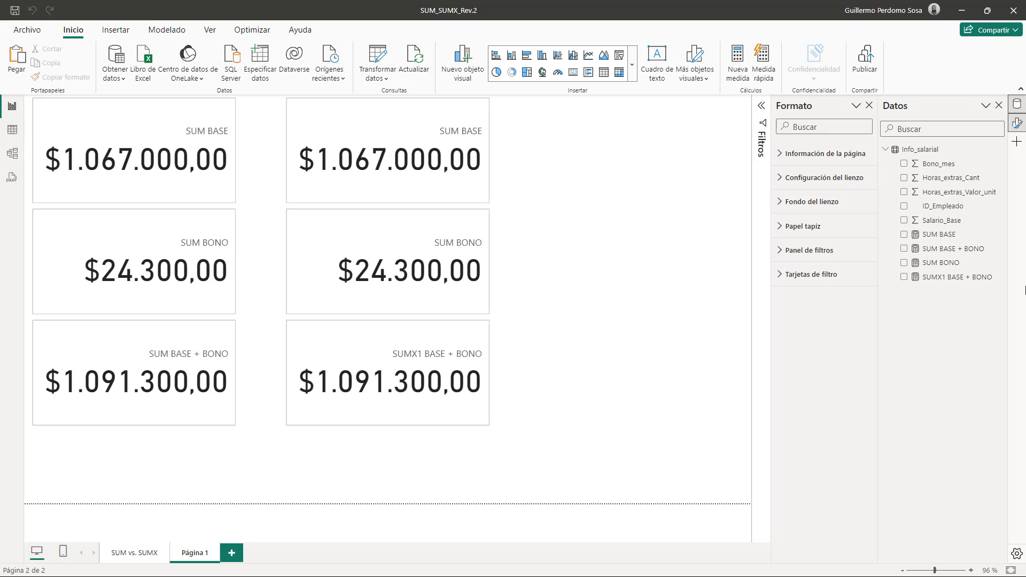
Examine the SUMX1 BASE + BONO formula, highlighting the expression that adds Salario_Base and Bono_mes
click(955, 277)
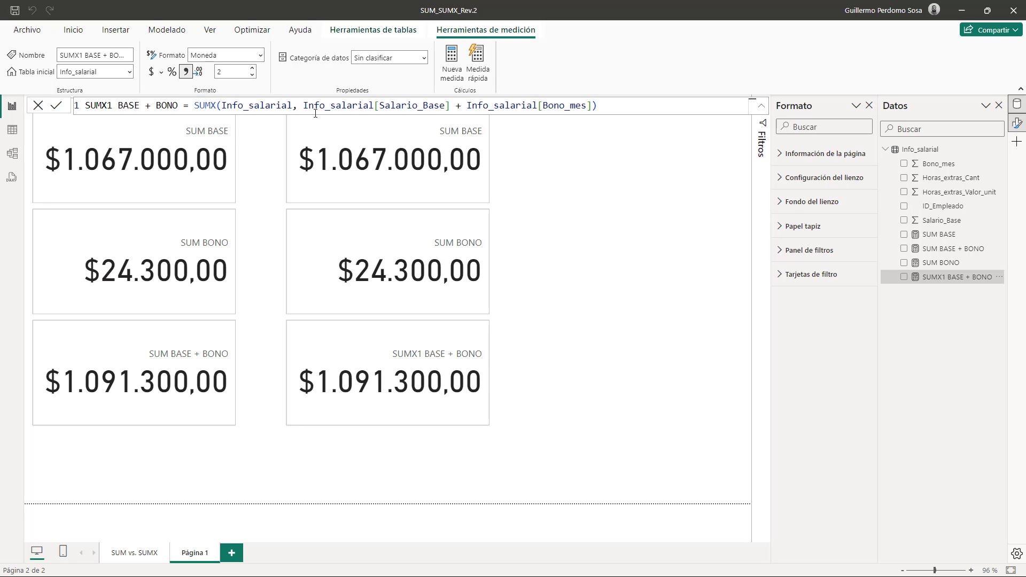
drag(304, 107, 592, 105)
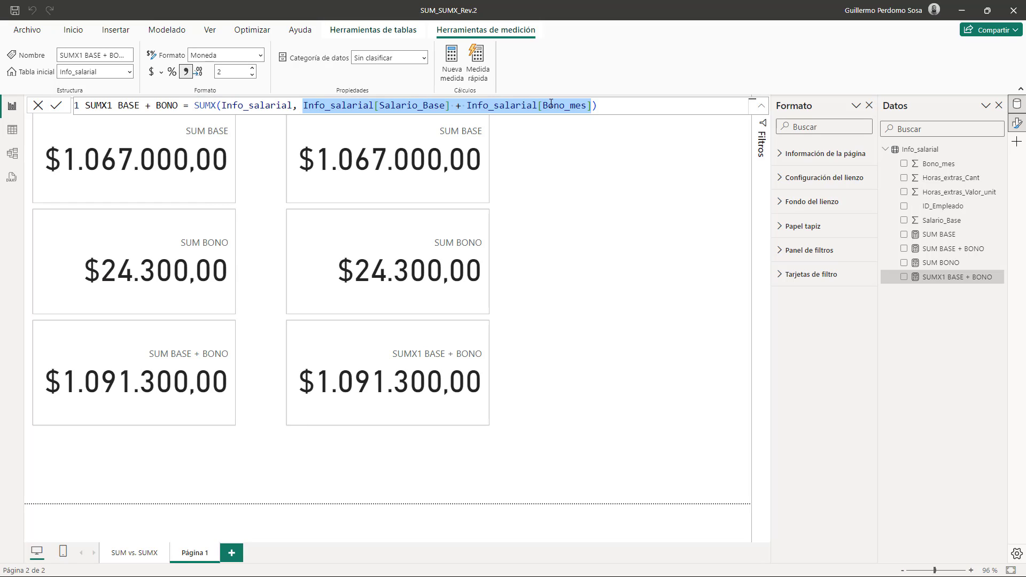
click(550, 150)
Create a new measure in Info_salarial named SUMX2 BASE + BONO and start its SUMX formula with Info_salarial as the table
right_click(926, 148)
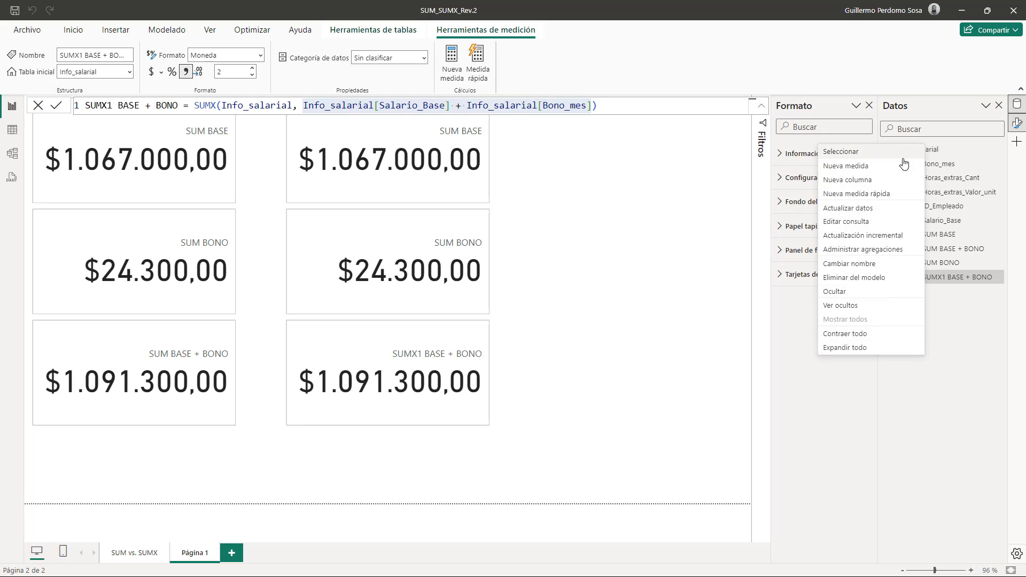
click(857, 165)
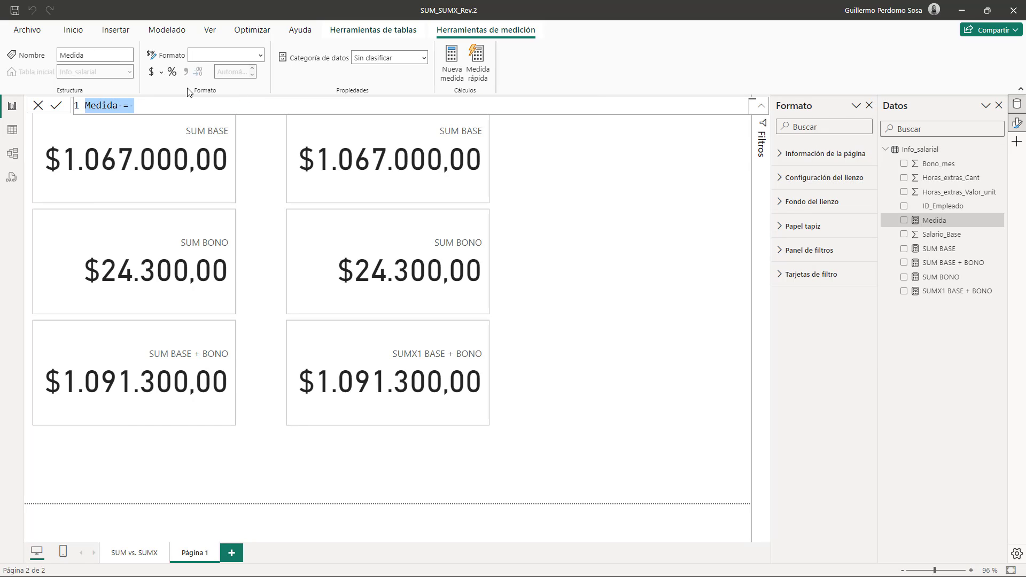
double_click(101, 106)
text(SUMX2 B)
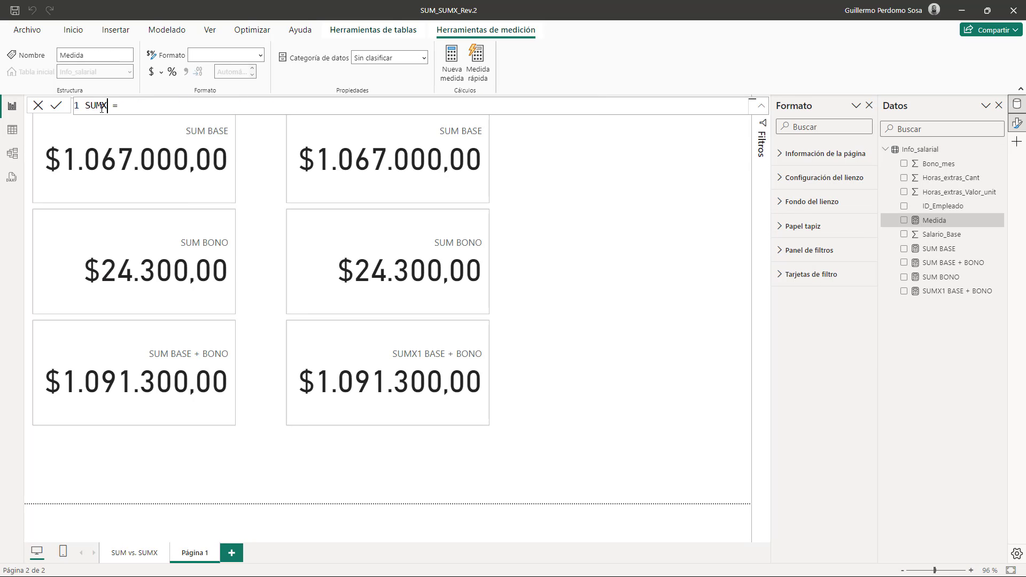
text(ASE + BONO)
click(216, 105)
text(SUMX)
text((I)
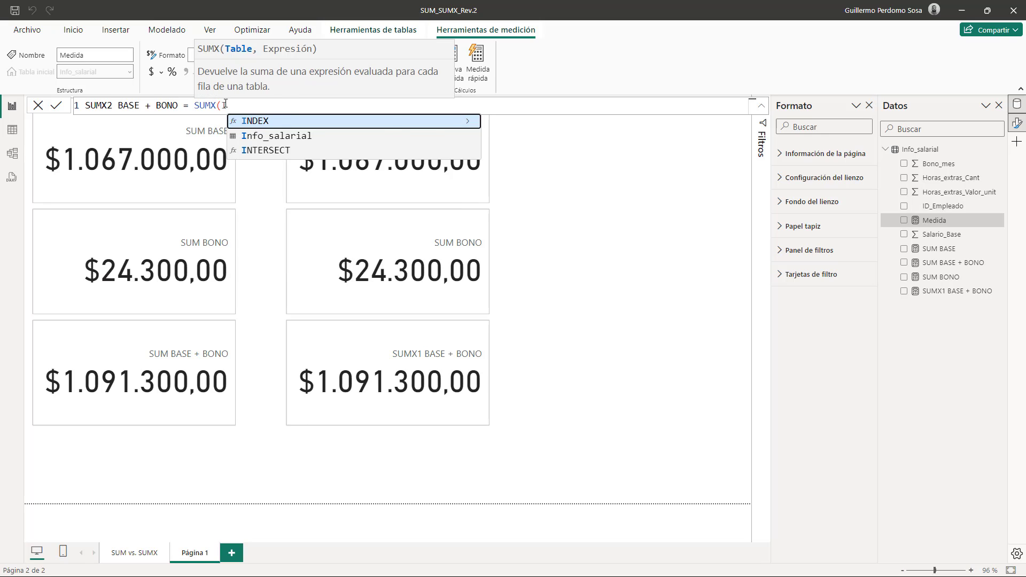
click(298, 137)
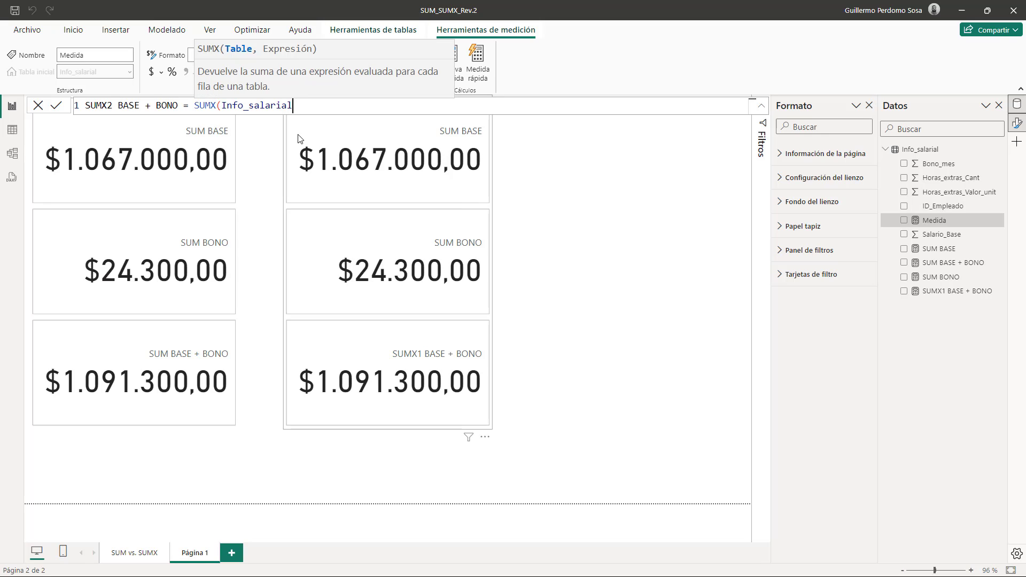
Complete the SUMX2 BASE + BONO formula with the expression [SUM BASE] + [SUM BONO] and commit the measure
text(,)
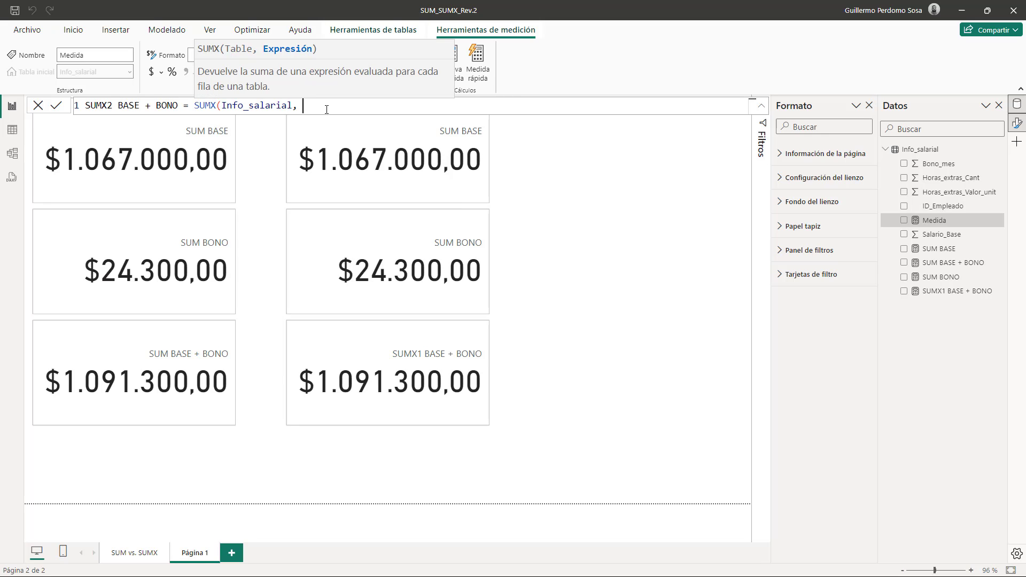
text( SUM)
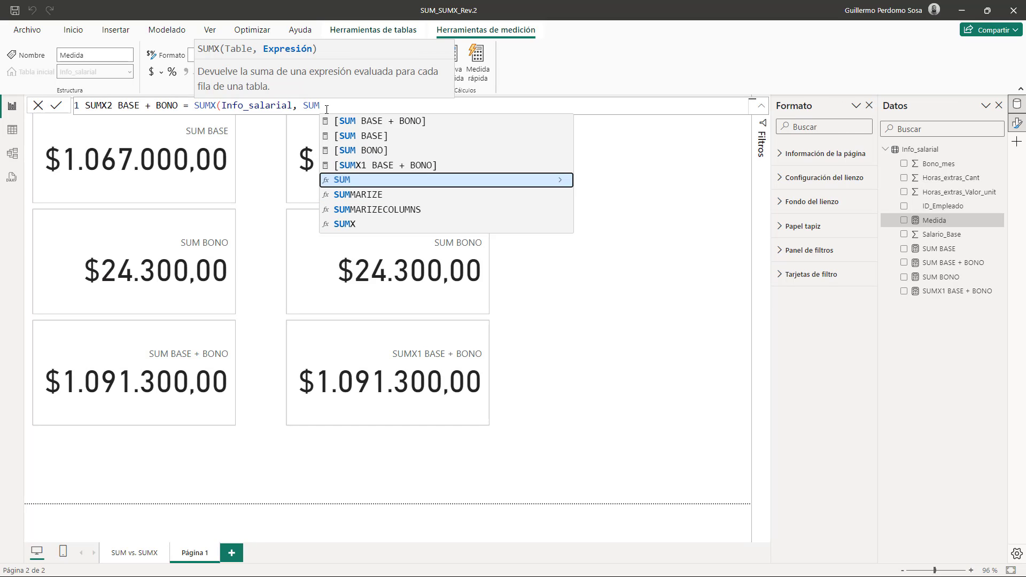
click(385, 138)
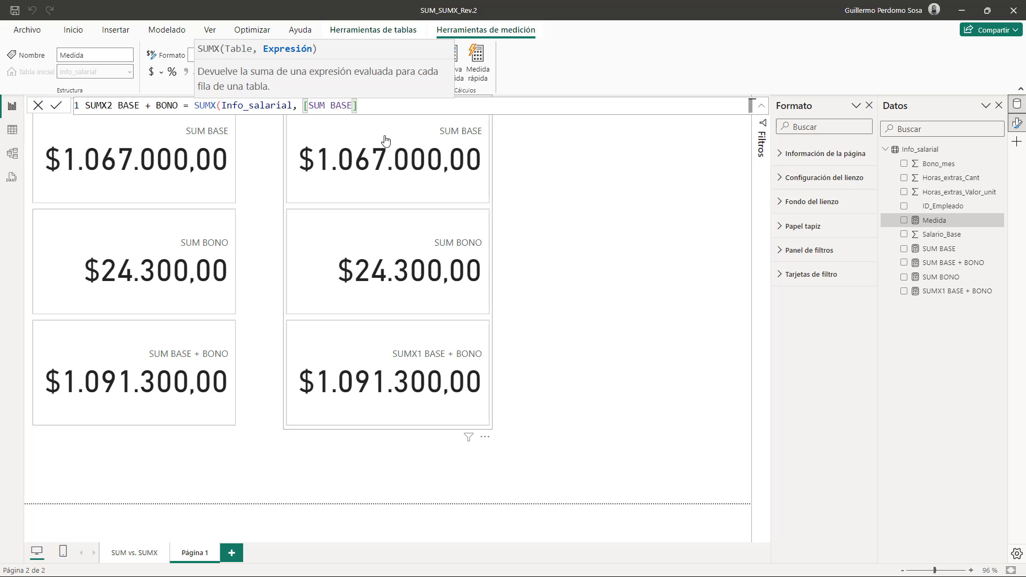
text(+ [SUM)
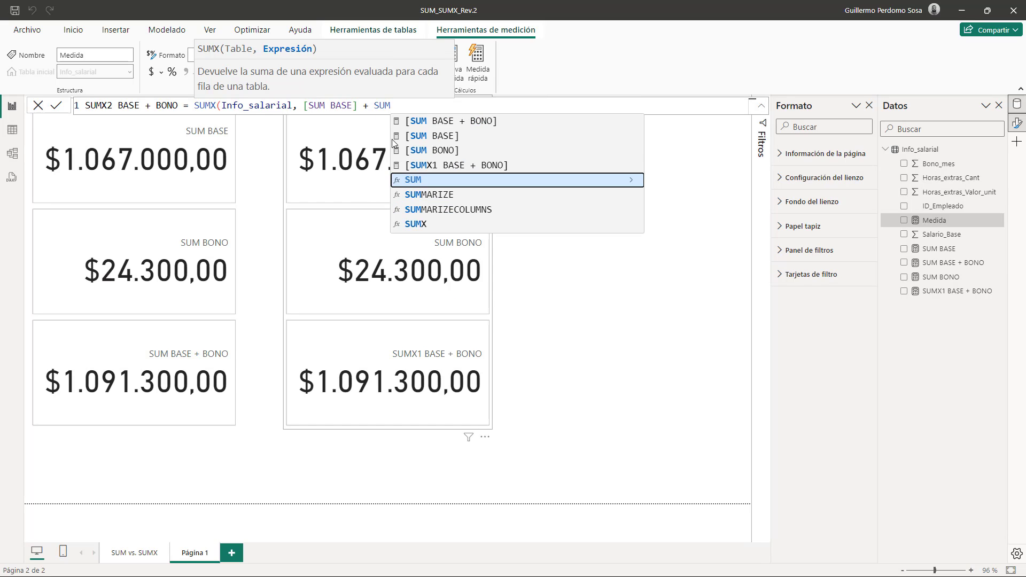
click(426, 156)
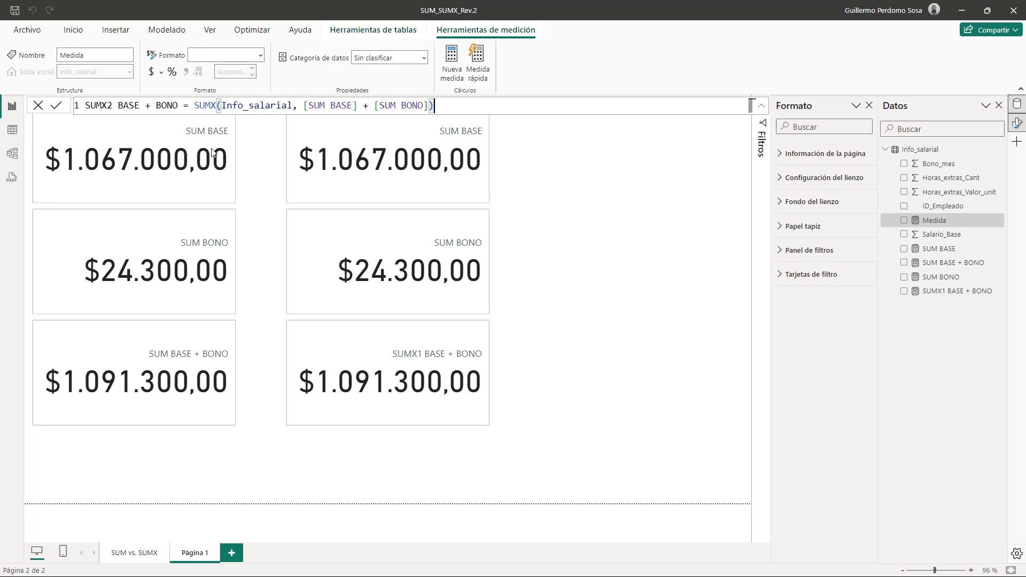
text())
click(56, 106)
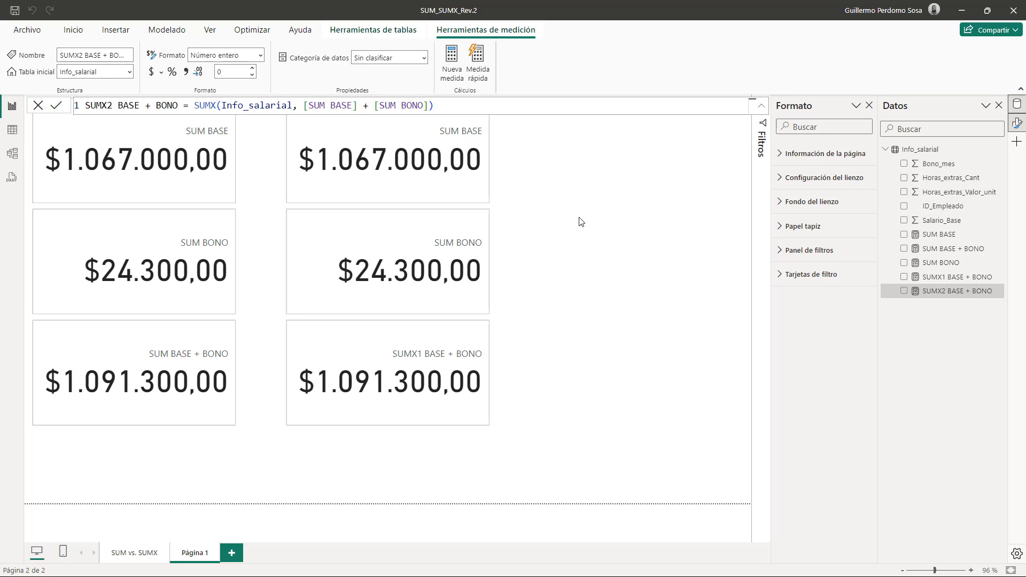
Duplicate the SUMX1 BASE + BONO card visual and place the copy beside it, aligned with the other cards
click(560, 218)
click(492, 202)
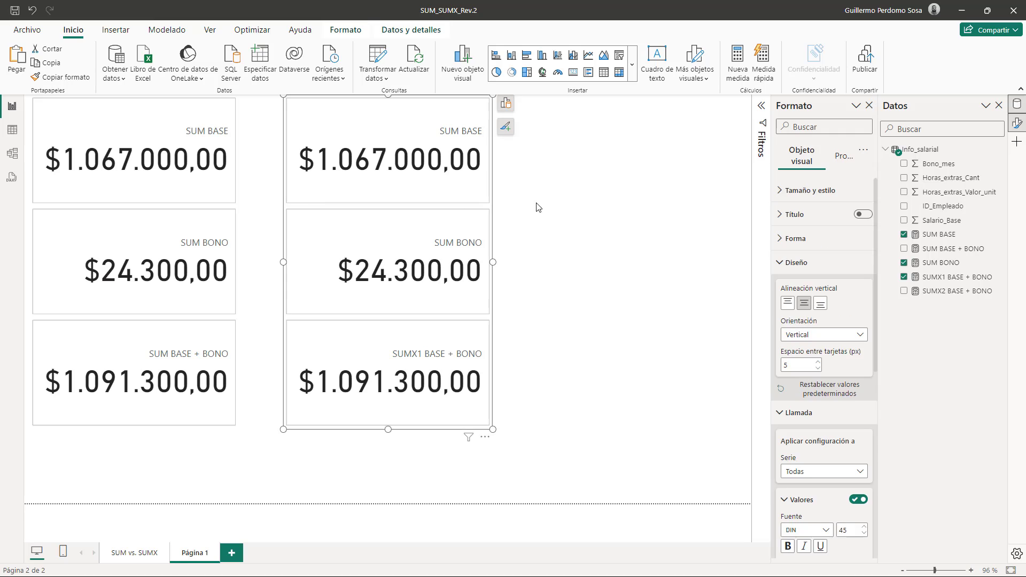
key(ctrl+c)
key(ctrl+v)
drag(474, 197, 637, 175)
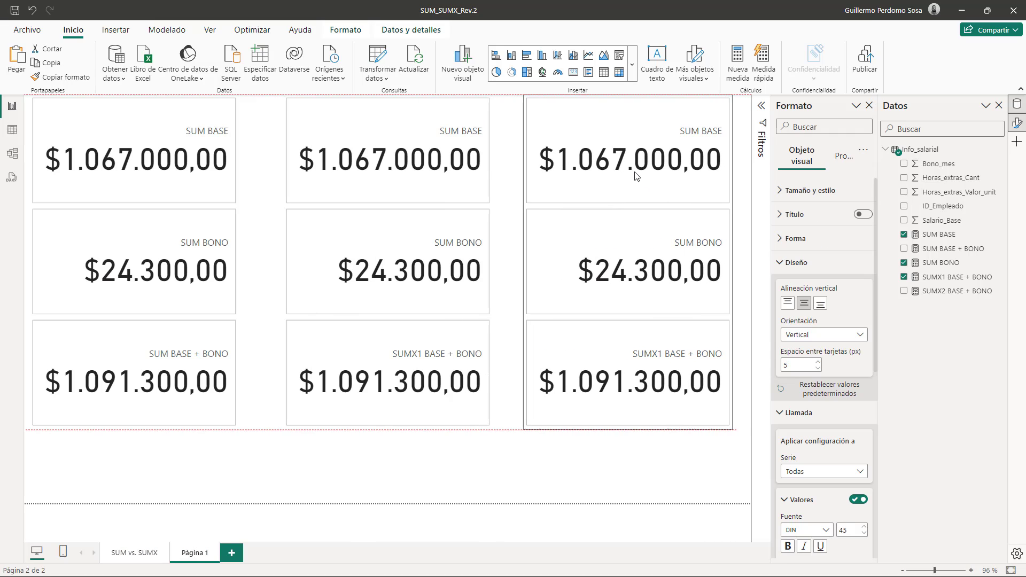
Replace SUMX1 BASE + BONO with the SUMX2 BASE + BONO measure in the newly copied card visual
click(511, 104)
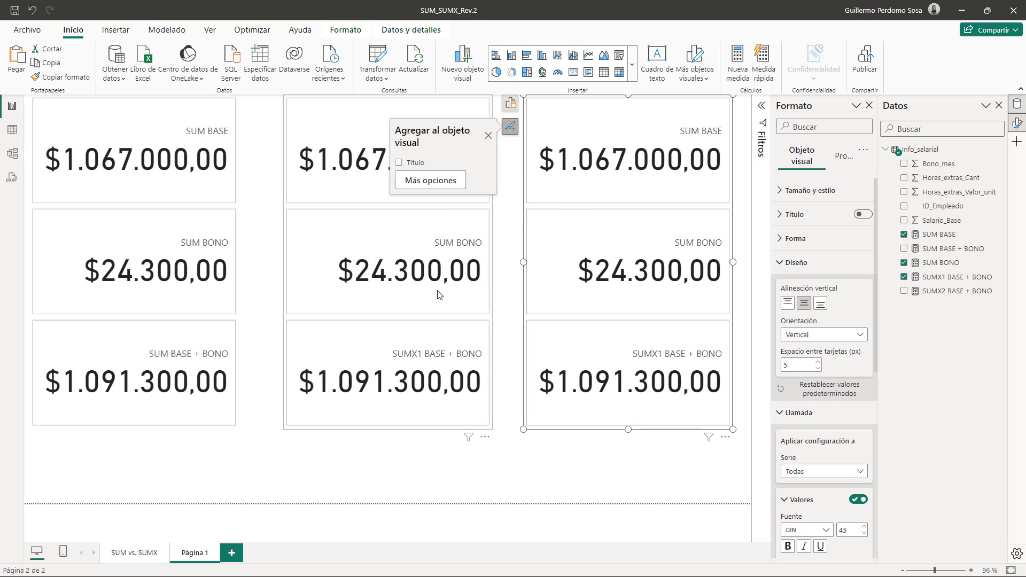
click(430, 180)
click(463, 336)
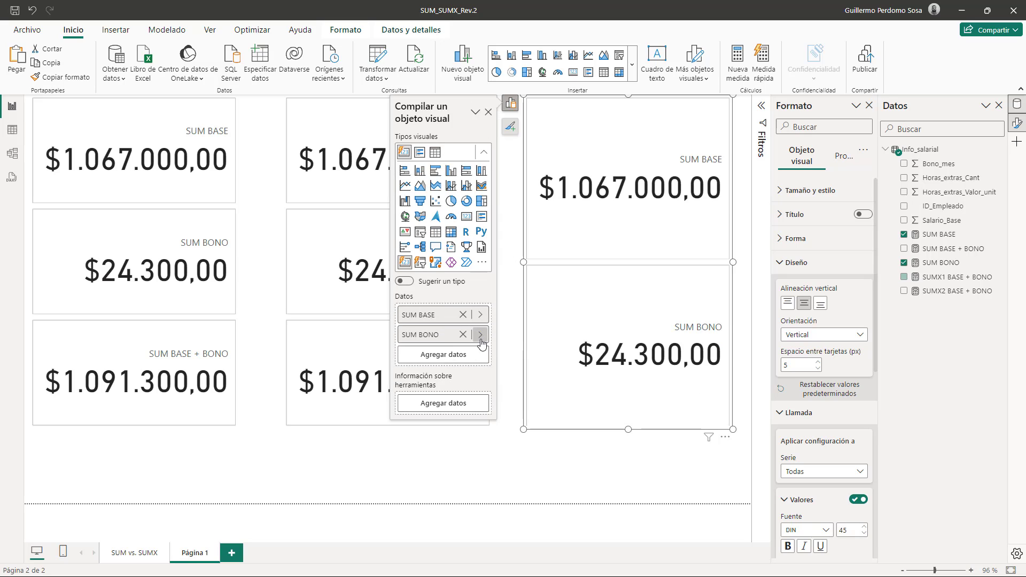
click(441, 357)
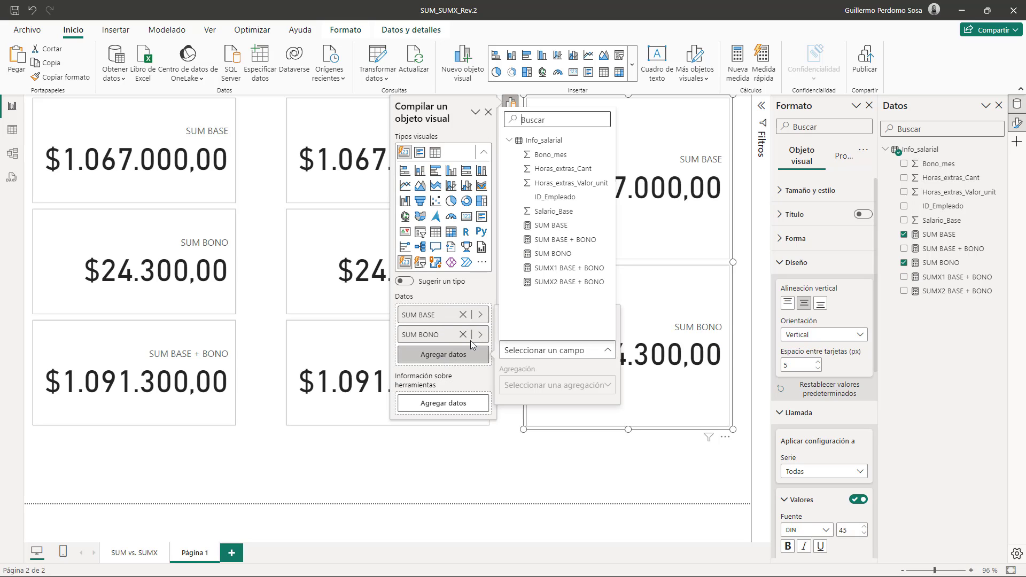
click(549, 282)
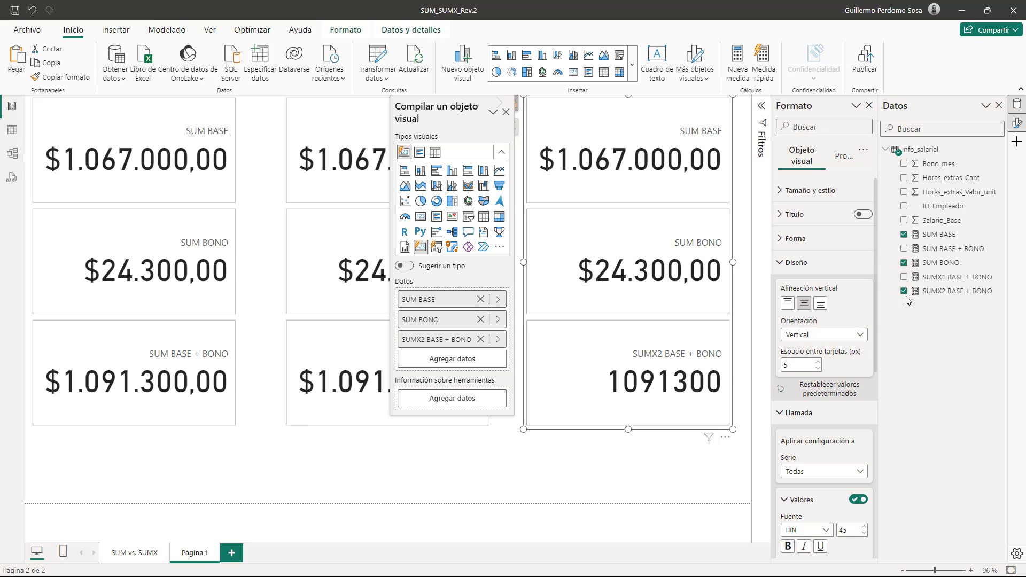
Format the SUMX2 BASE + BONO measure as Moneda with 2 decimal places and deselect the card visual
click(950, 295)
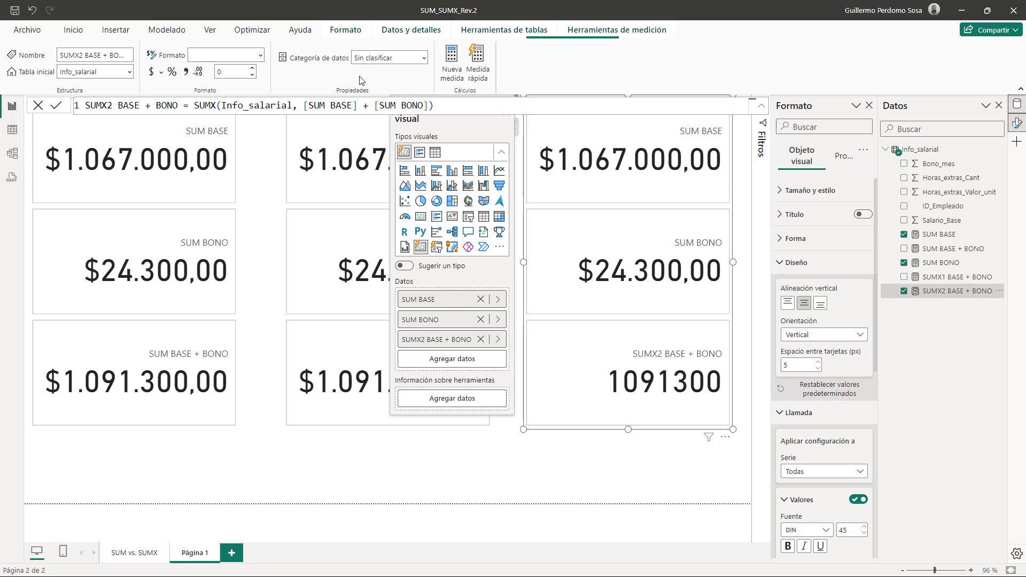
click(260, 55)
click(240, 91)
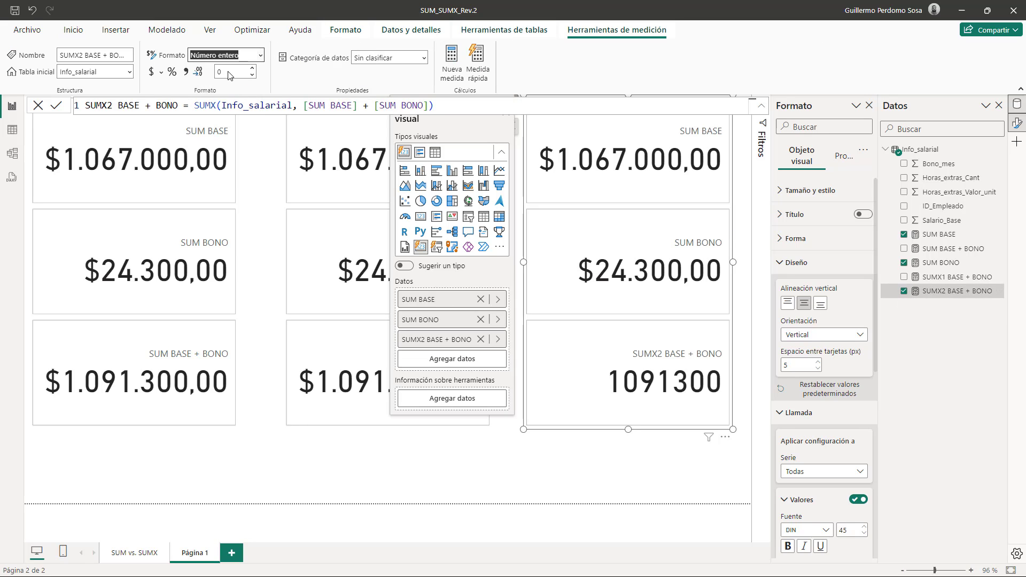
click(234, 73)
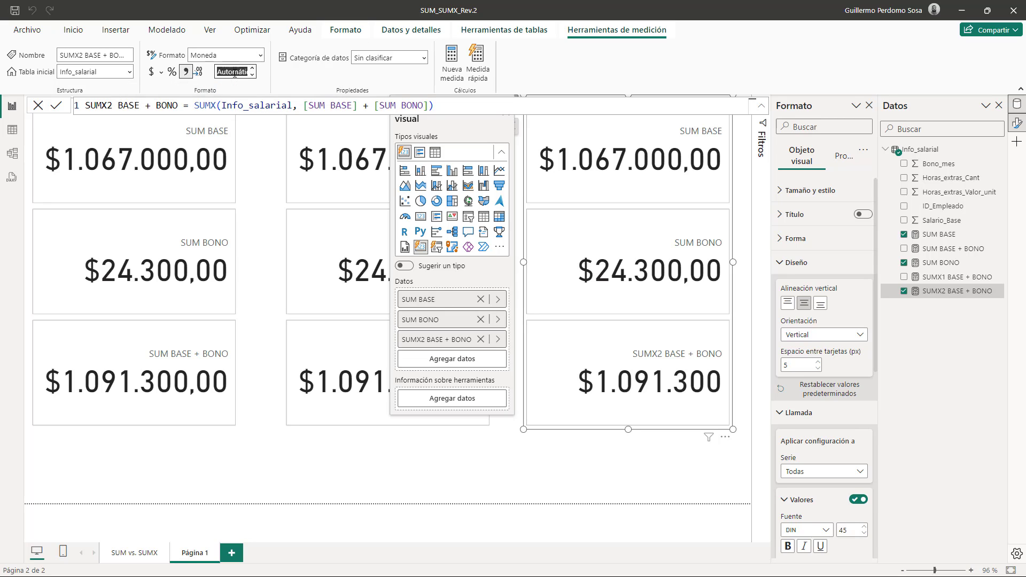
text(2)
key(Return)
click(524, 462)
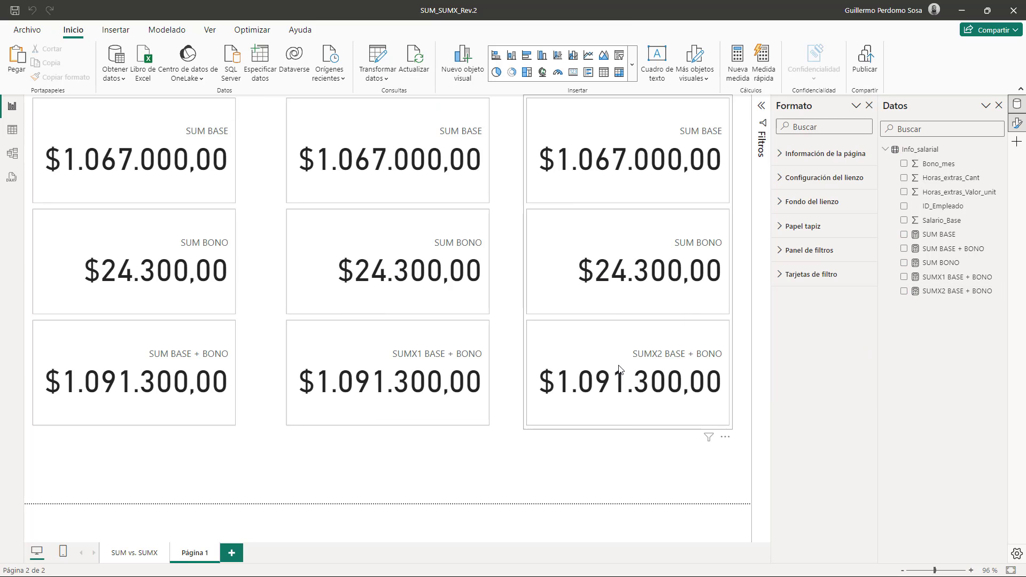
Examine the SUMX2 BASE + BONO formula, highlighting the expression that adds the SUM BASE and SUM BONO measures
click(627, 421)
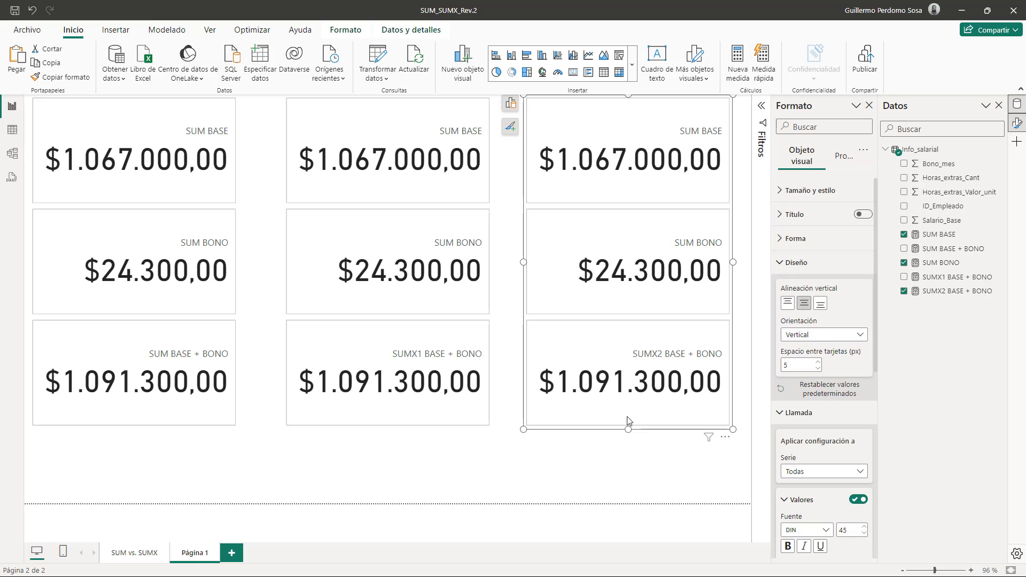
click(943, 292)
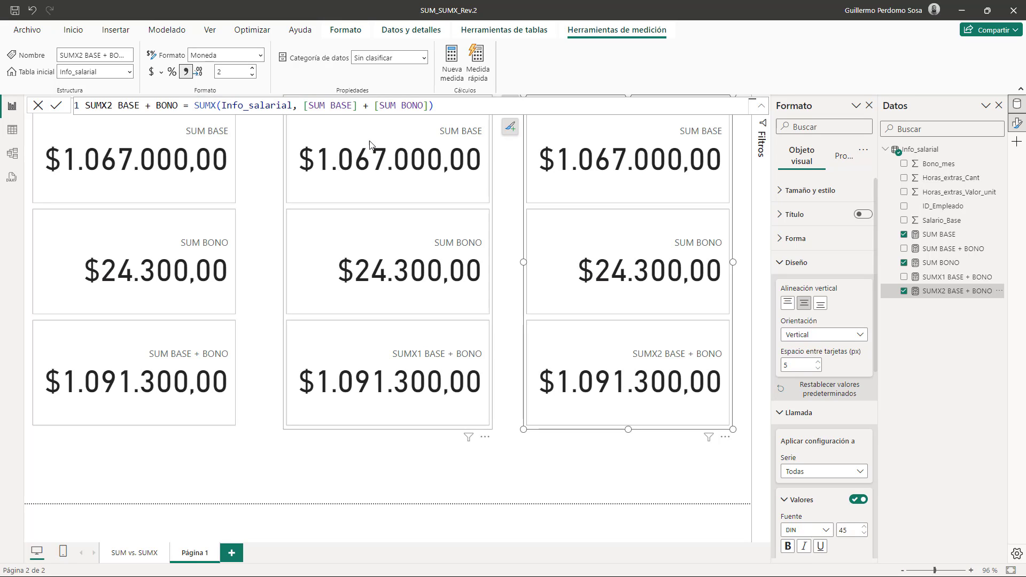
drag(304, 105, 430, 105)
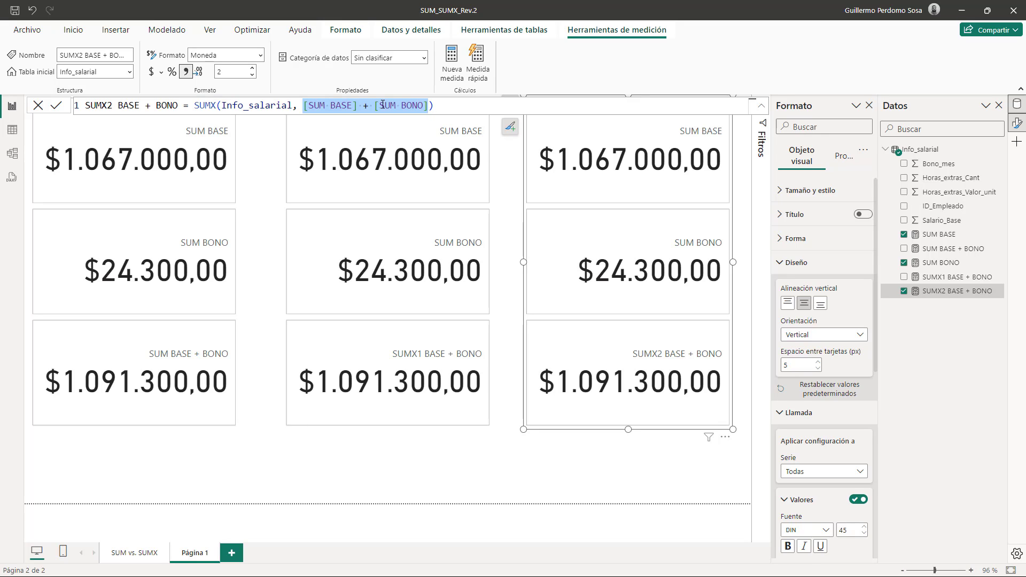
click(508, 470)
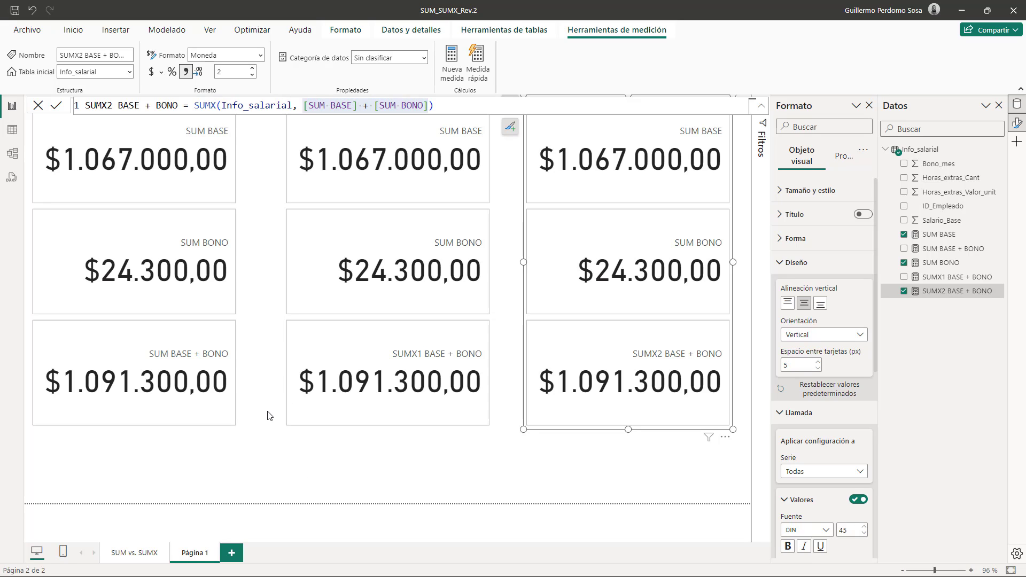
On a new report page, create a measure in Info_salarial named SUMX HE, starting its SUMX formula with Info_salarial as the table
click(232, 553)
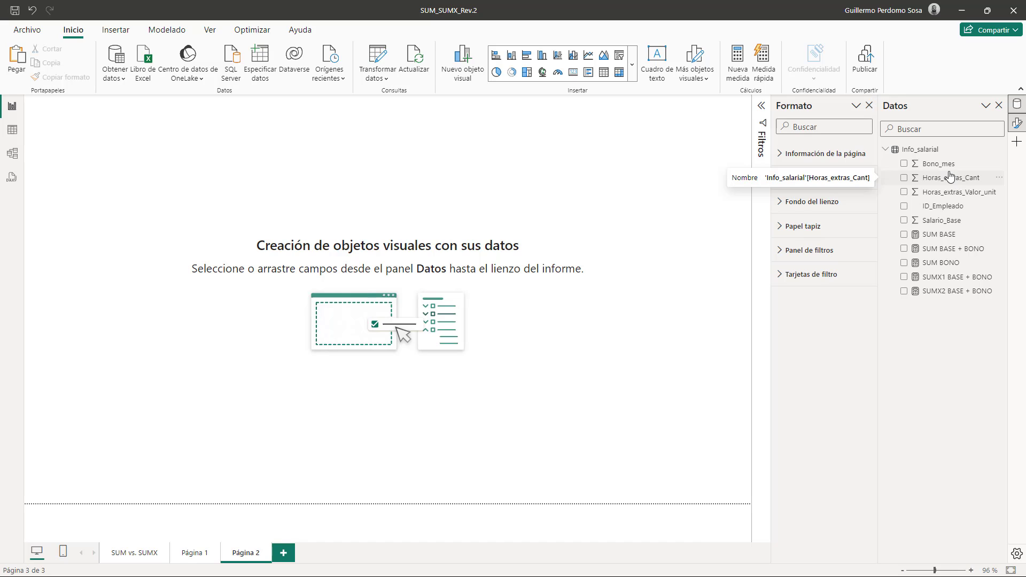
right_click(927, 152)
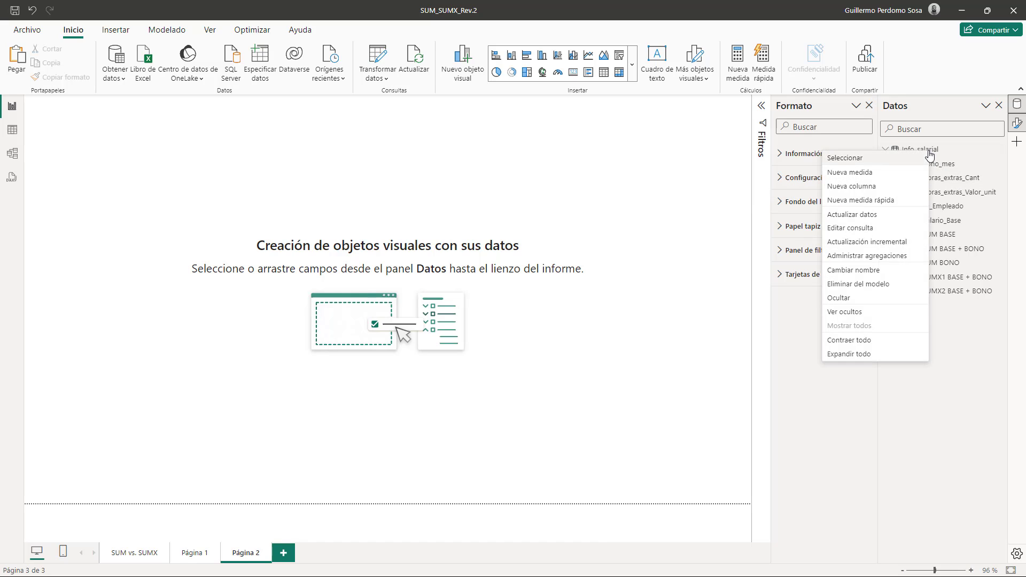
click(890, 171)
click(101, 105)
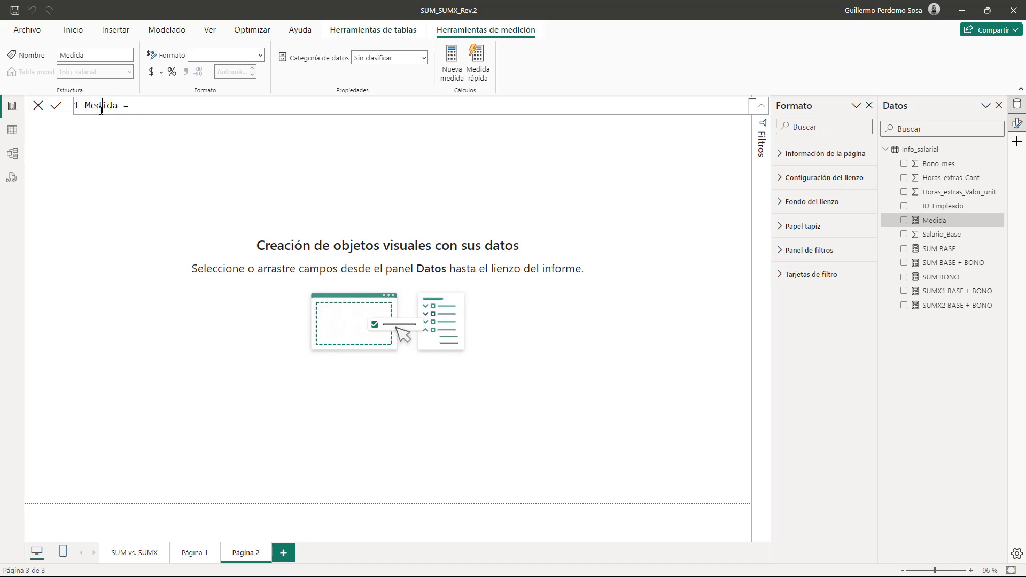
double_click(101, 105)
text(SUMX HE = SUMX()
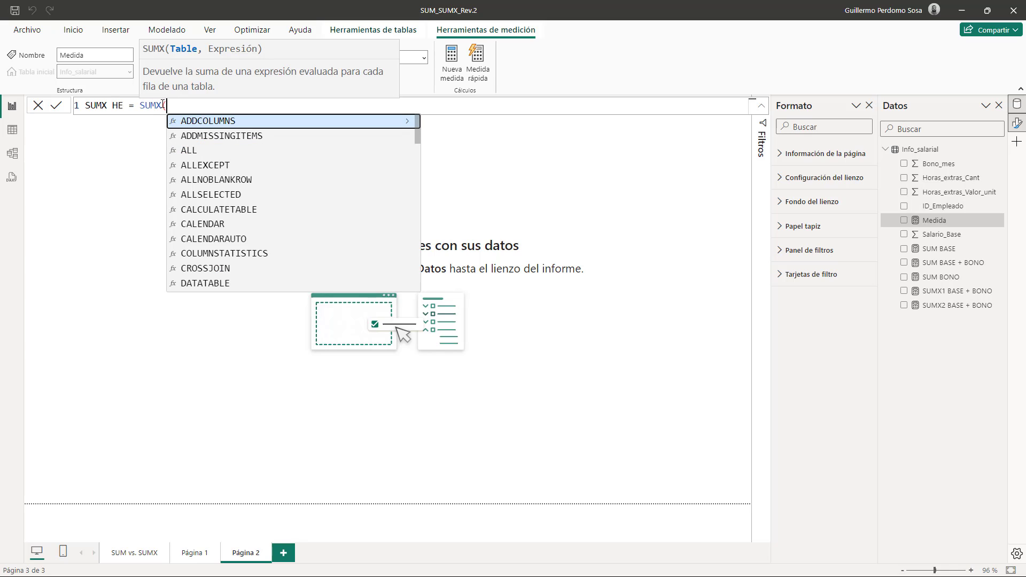
text(In)
key(Down)
key(Tab)
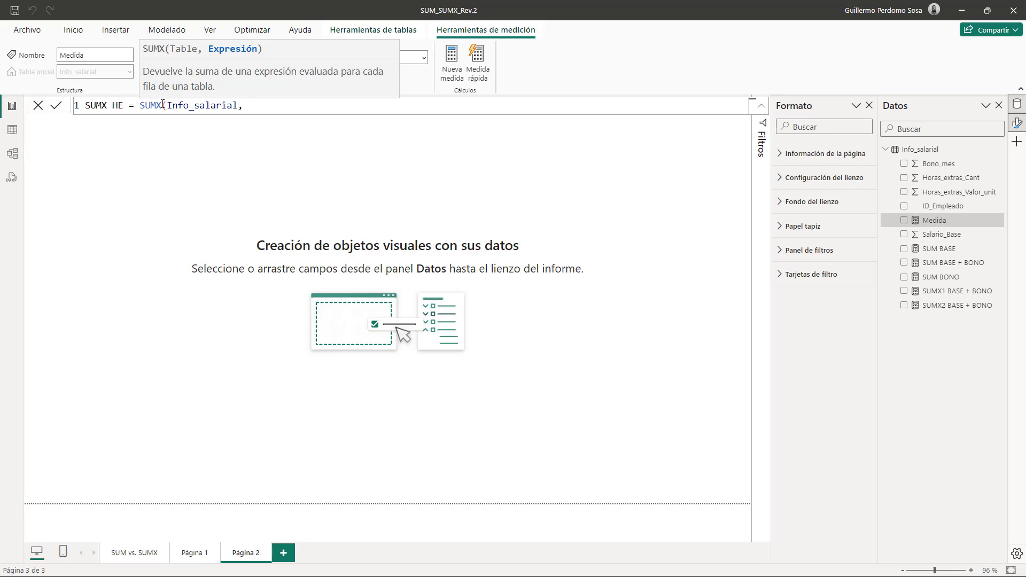
Complete the SUMX HE formula by multiplying Horas_extras_Cant by Horas_extras_Valor_unit for each row, and commit the measure
text(, ext)
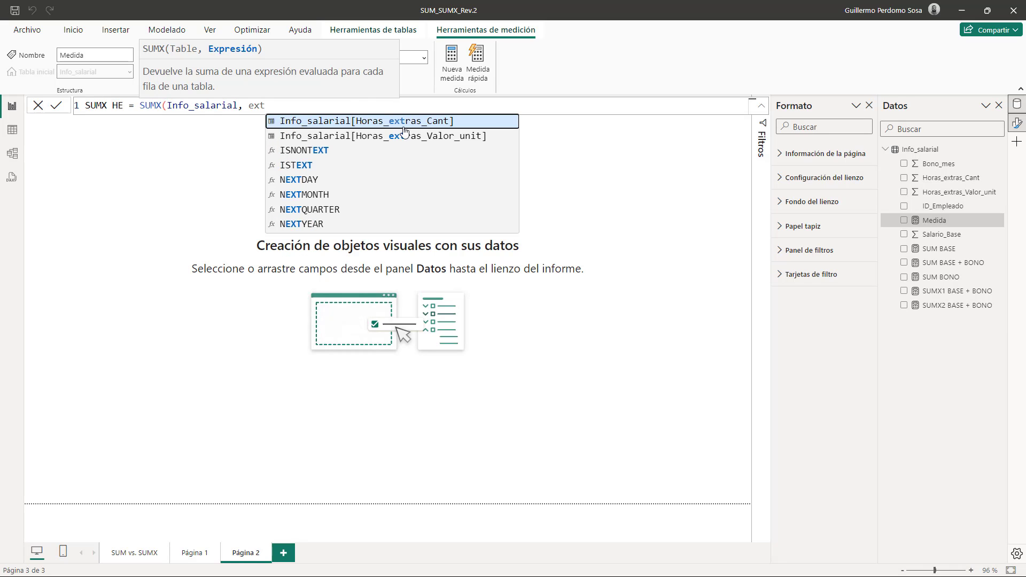
key(Tab)
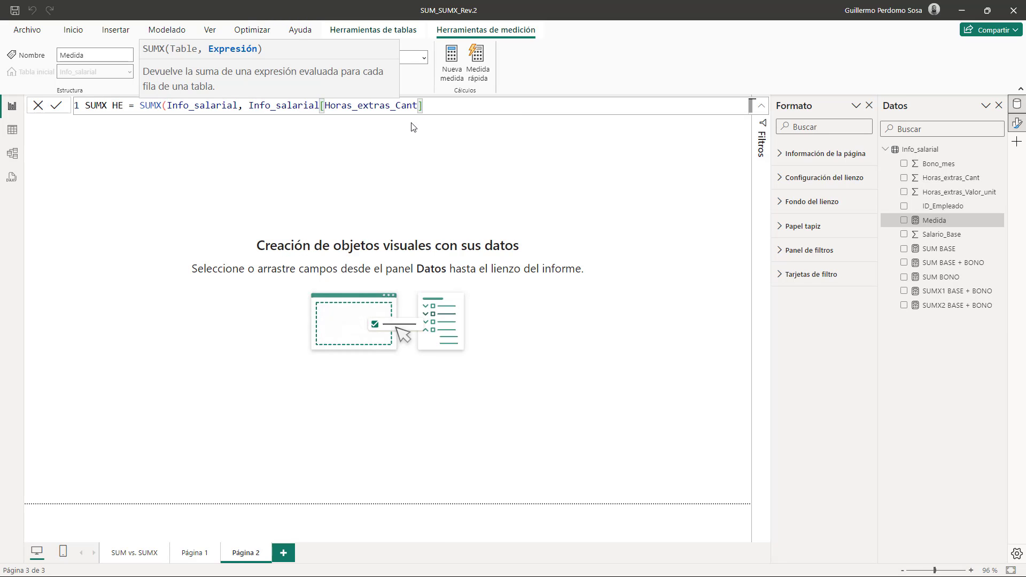
text(* ho)
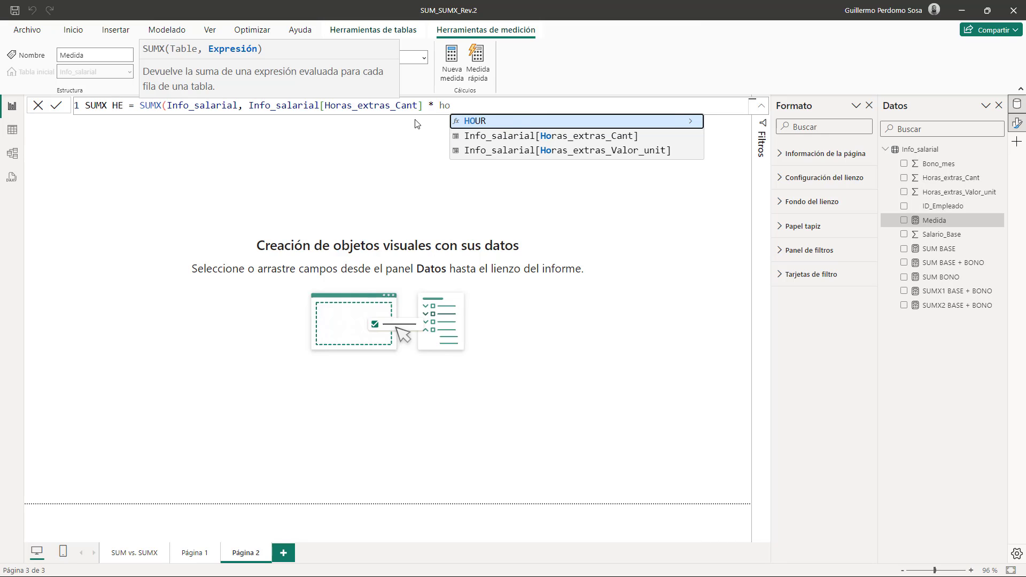
click(567, 150)
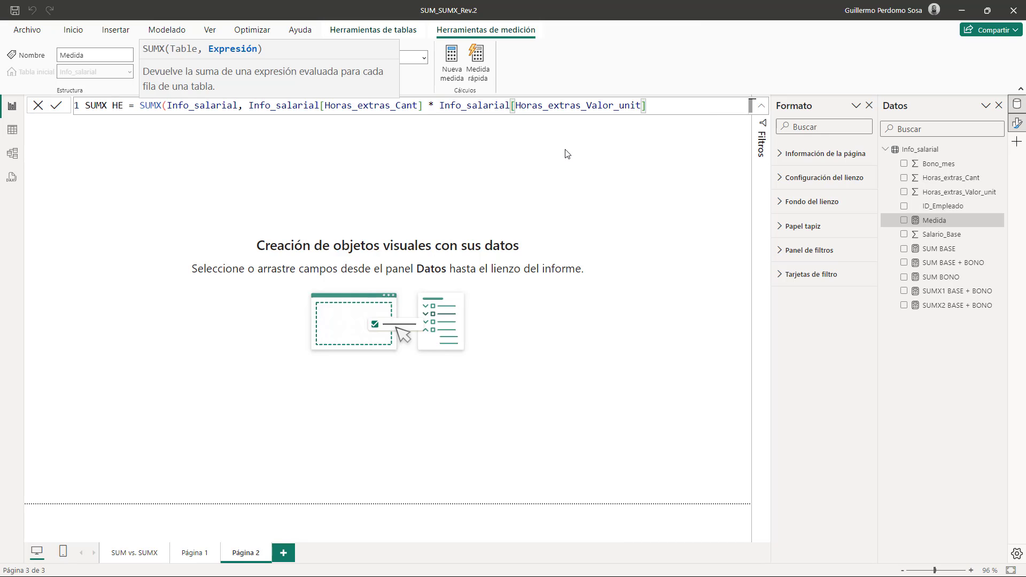
text())
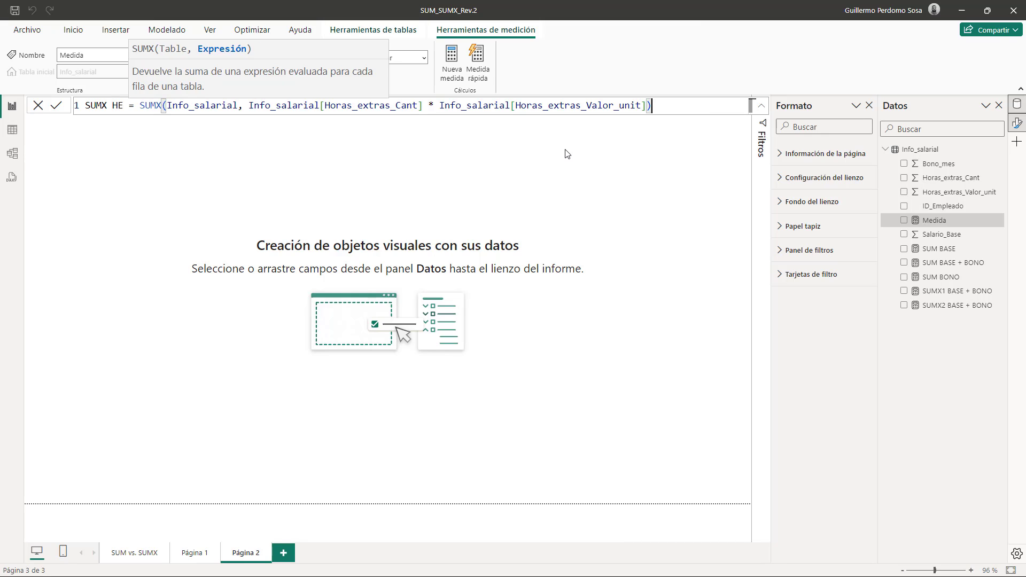
click(58, 106)
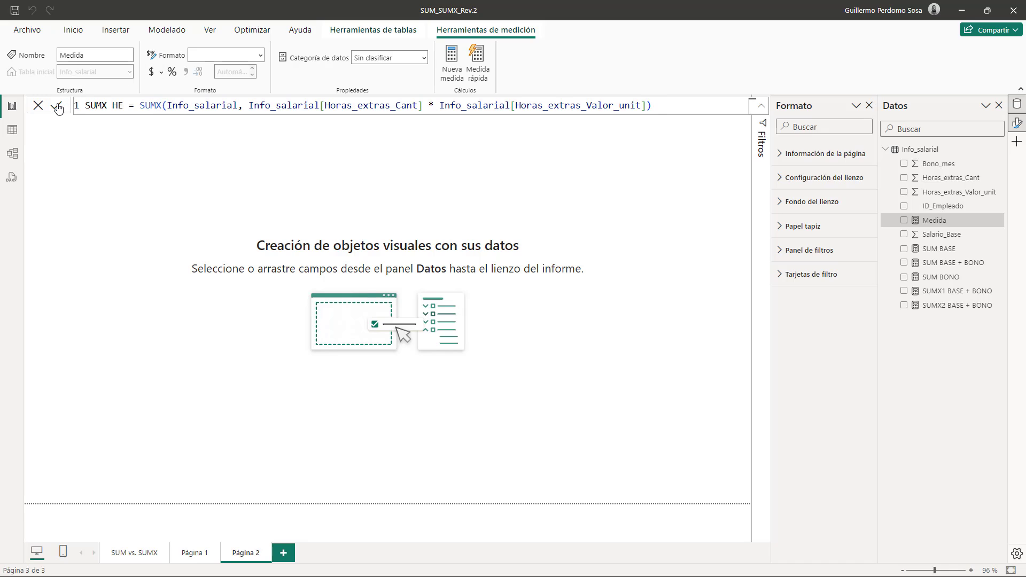
Insert a table visual on Página 2 with the SUMX HE measure as its column
click(115, 30)
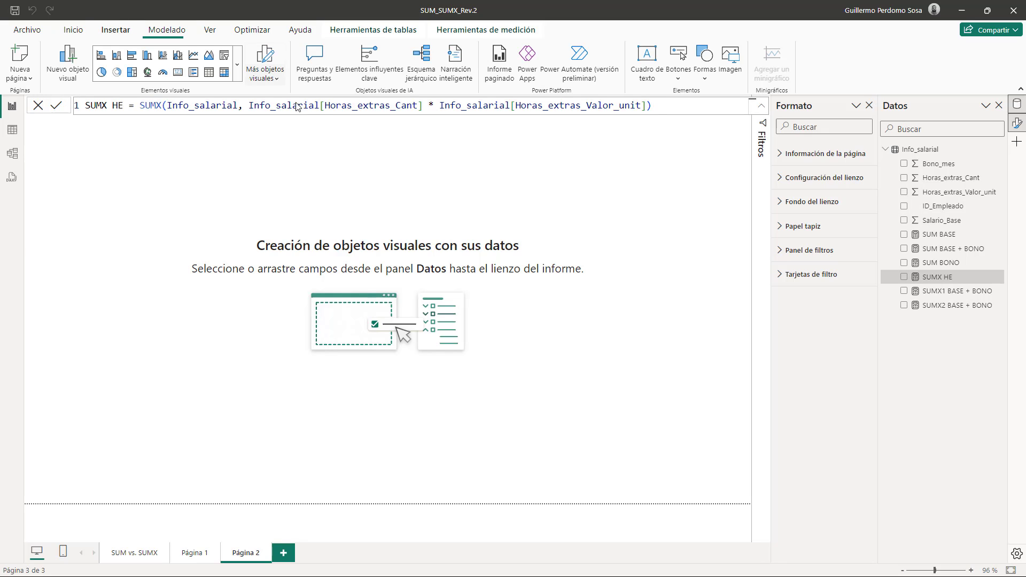
click(210, 73)
click(262, 314)
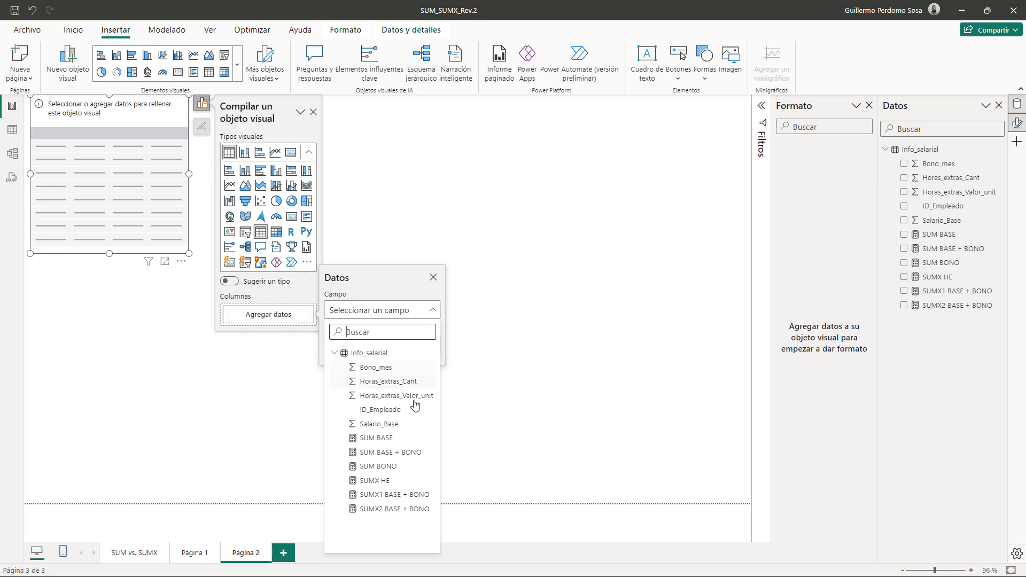
click(389, 480)
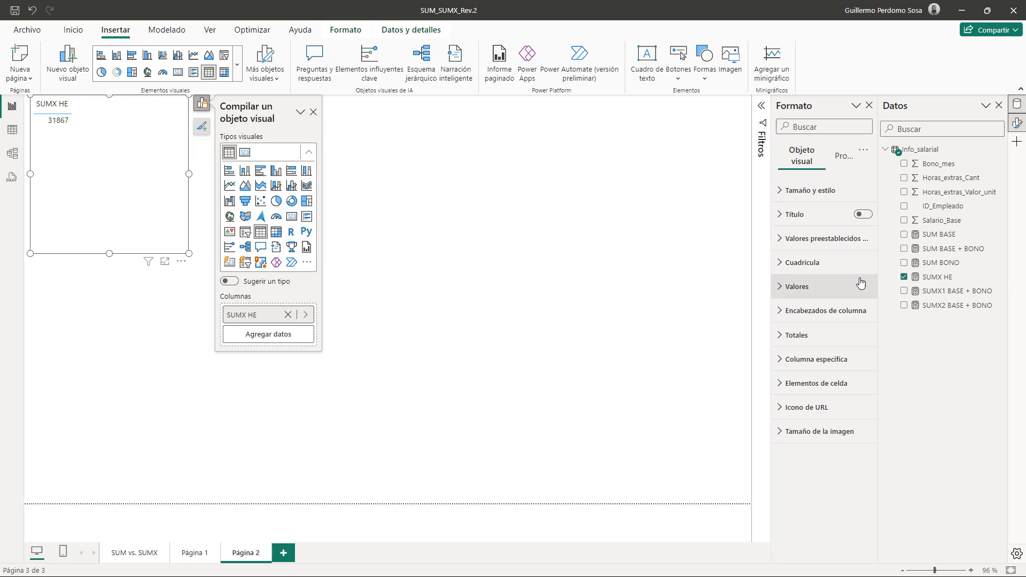
Set the format of the SUMX HE measure to currency (Moneda)
click(946, 277)
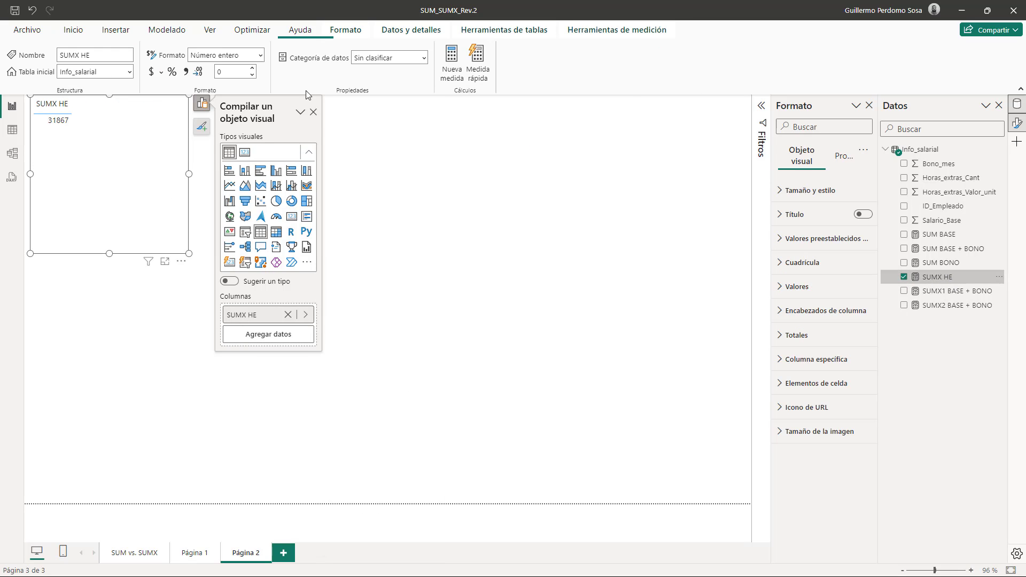
click(260, 56)
click(211, 88)
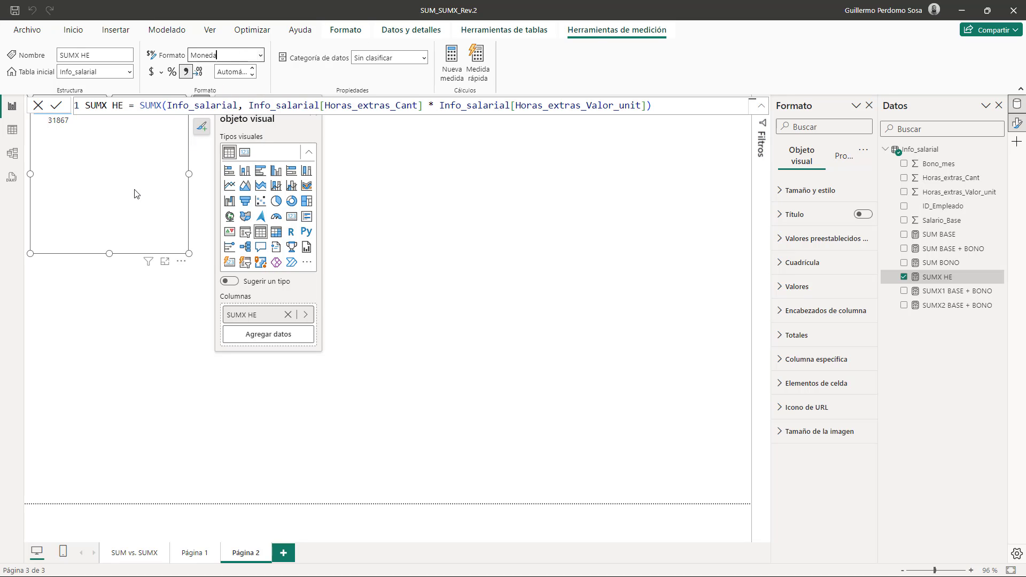
Lower and shorten the SUMX HE table on Página 2, and place a copy of it to the right of the original
drag(124, 156, 116, 225)
drag(185, 325, 169, 230)
drag(117, 204, 297, 191)
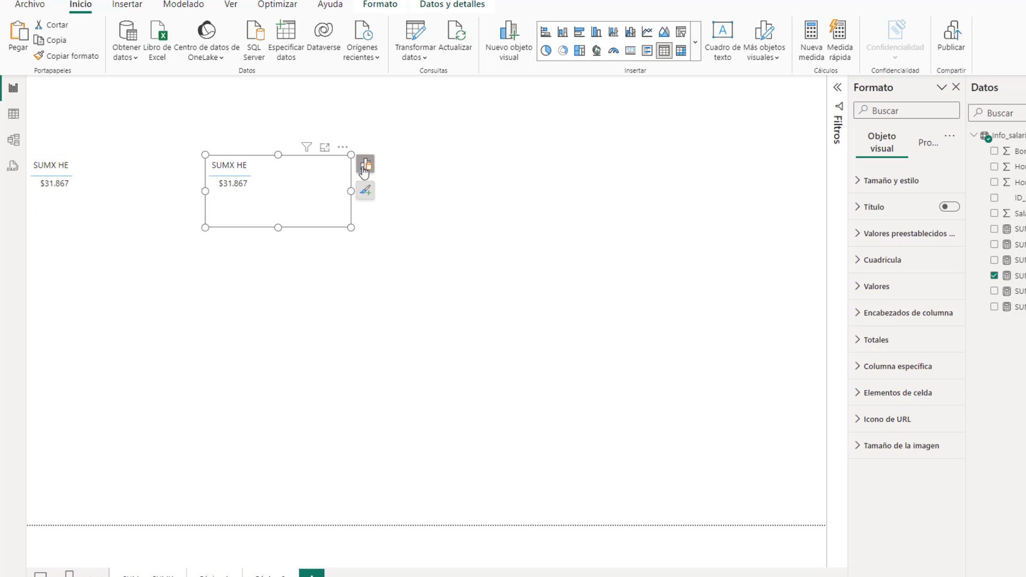
Add ID_Empleado as the first column of the copied table, ahead of SUMX HE, and lengthen the table to fit all employee rows
click(366, 163)
click(443, 424)
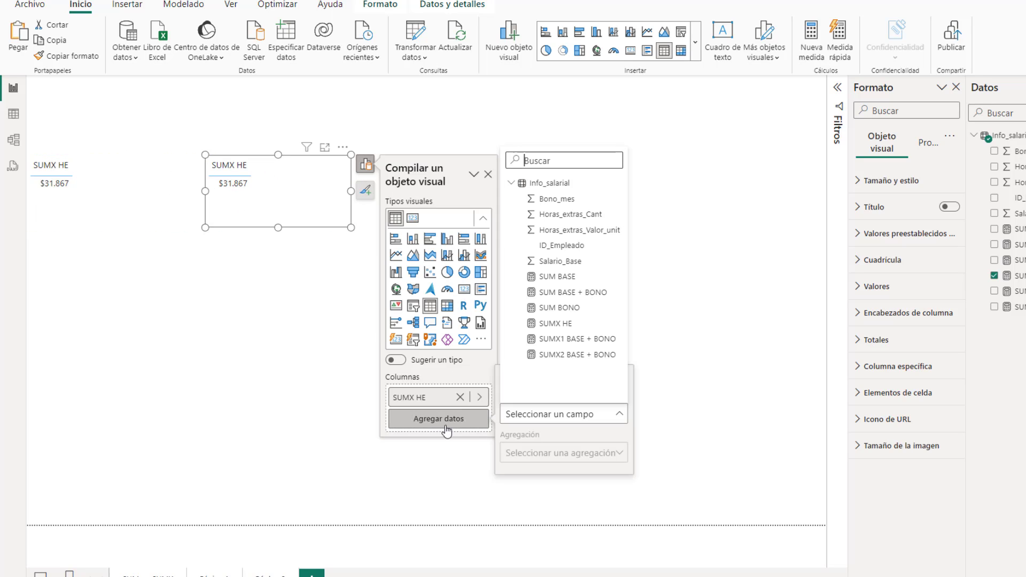
click(576, 250)
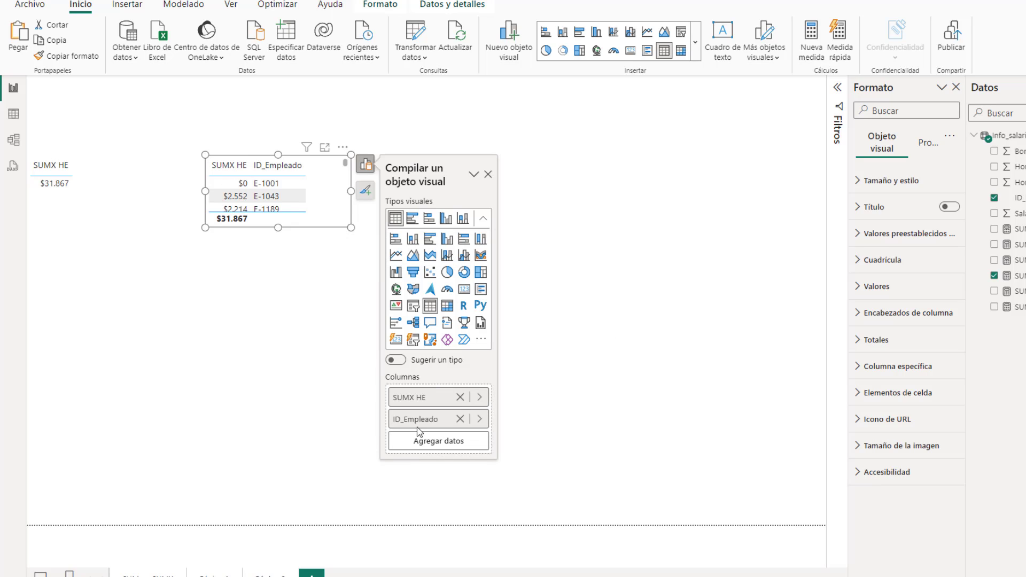
drag(442, 425, 446, 392)
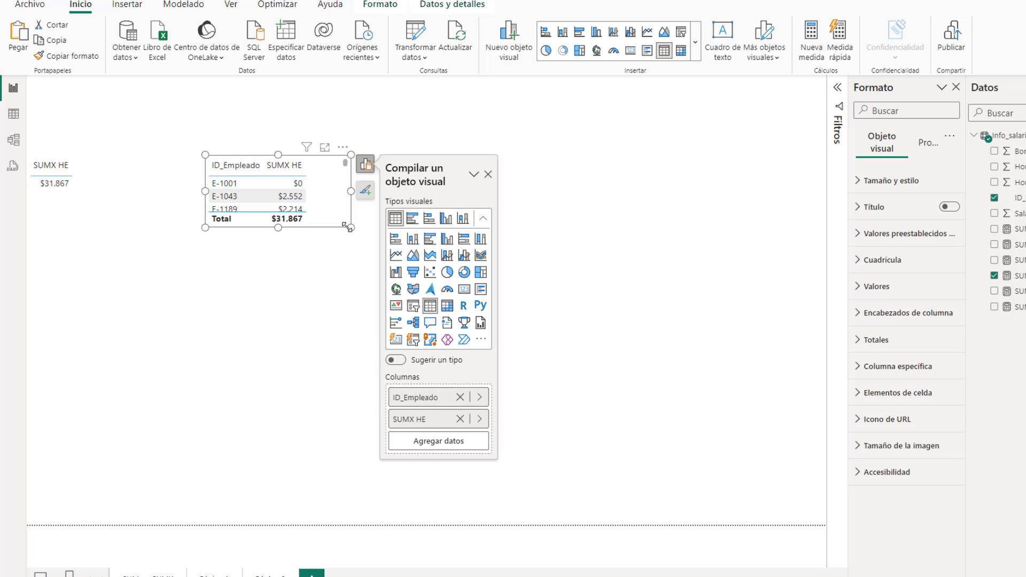
drag(348, 226, 334, 485)
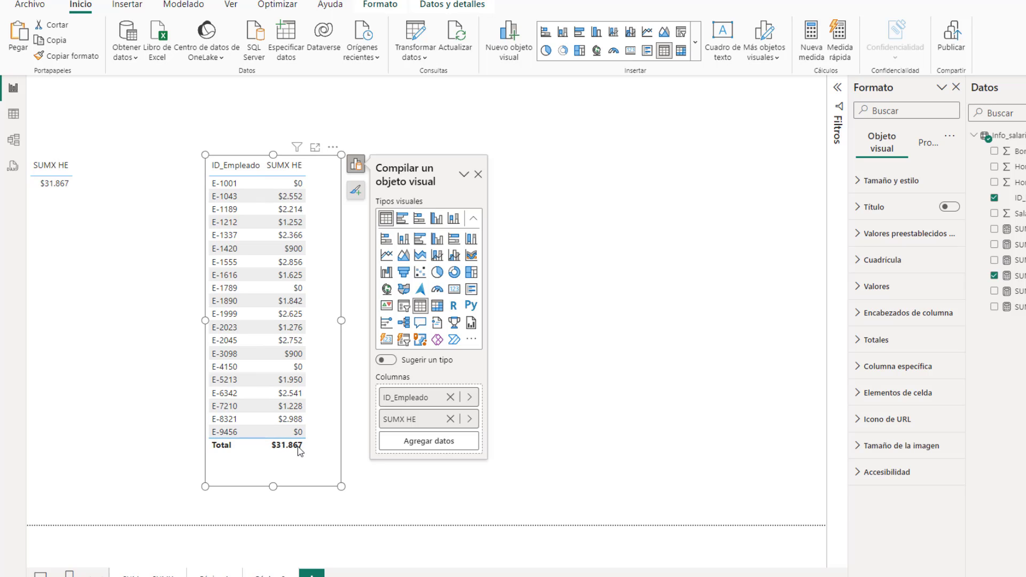
click(134, 203)
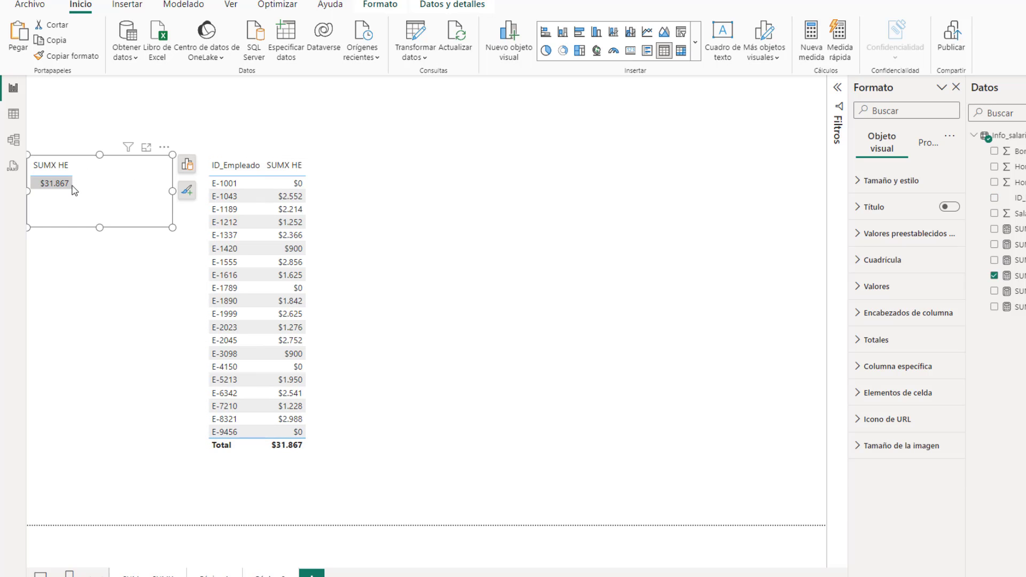